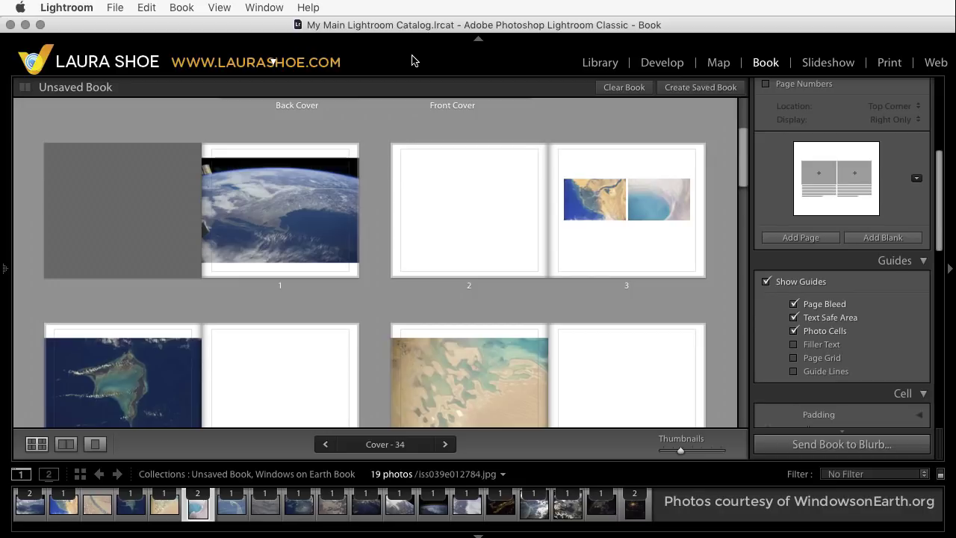
Step: Show page 3 in Single Page View and move both text cells to the page bottom
double_click(641, 284)
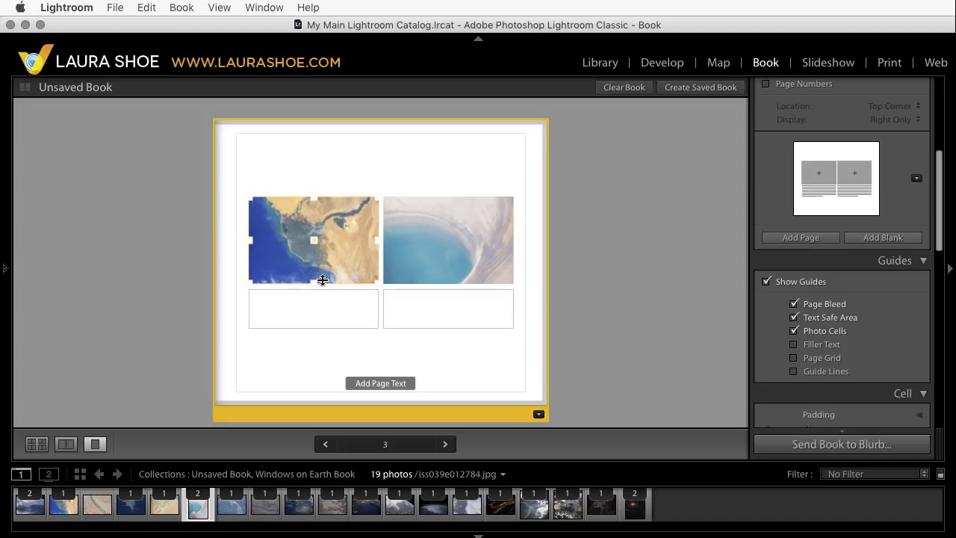
left_click_drag(317, 308, 315, 364)
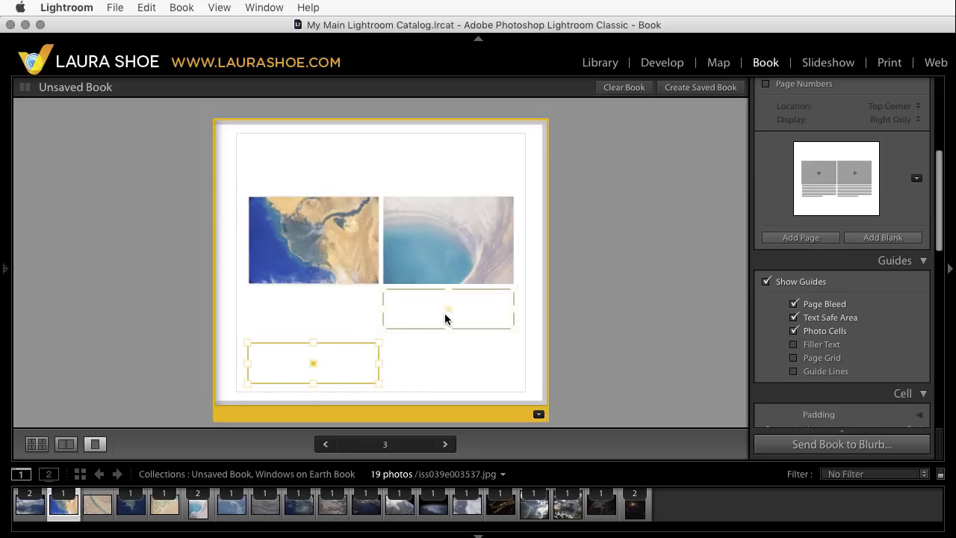
left_click_drag(446, 314, 449, 369)
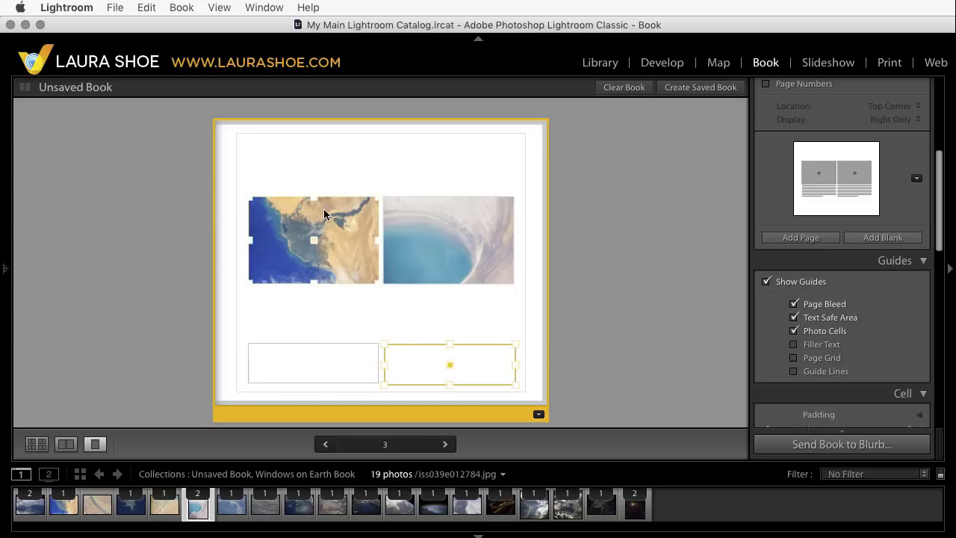
Step: Stretch the left photo cell taller at top and bottom, then reposition the desert photo inside it
left_click(313, 199)
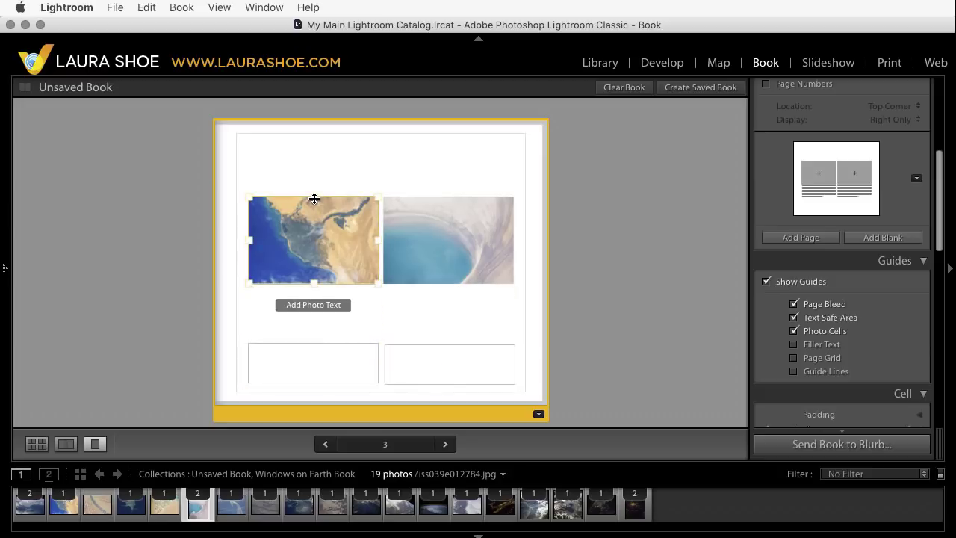
left_click_drag(314, 199, 313, 157)
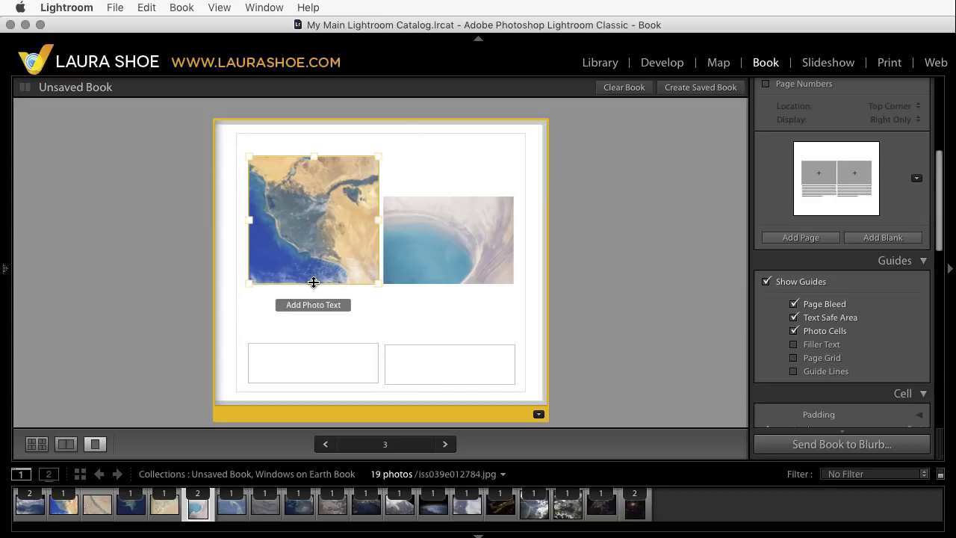
left_click_drag(314, 282, 315, 331)
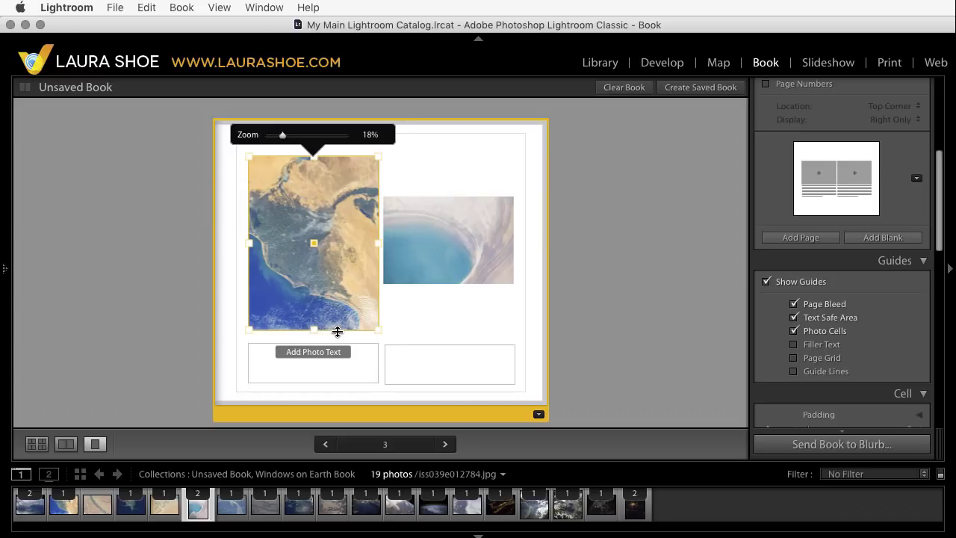
left_click(339, 319)
mouse_move(339, 319)
left_mouse_down()
mouse_move(335, 279)
mouse_move(342, 331)
left_mouse_up()
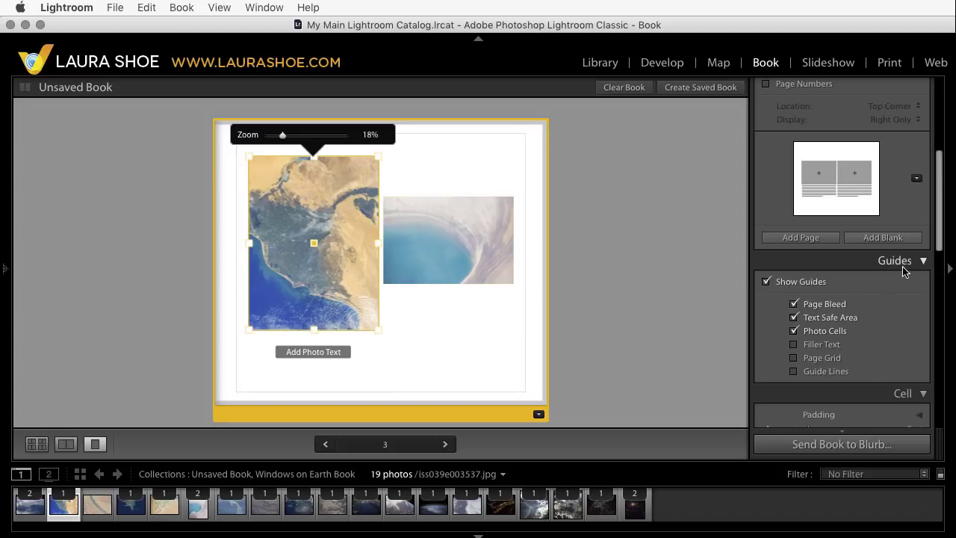
Step: Turn on Page Grid and Guide Lines, then stretch the right photo cell to the left cell's height
left_click(795, 358)
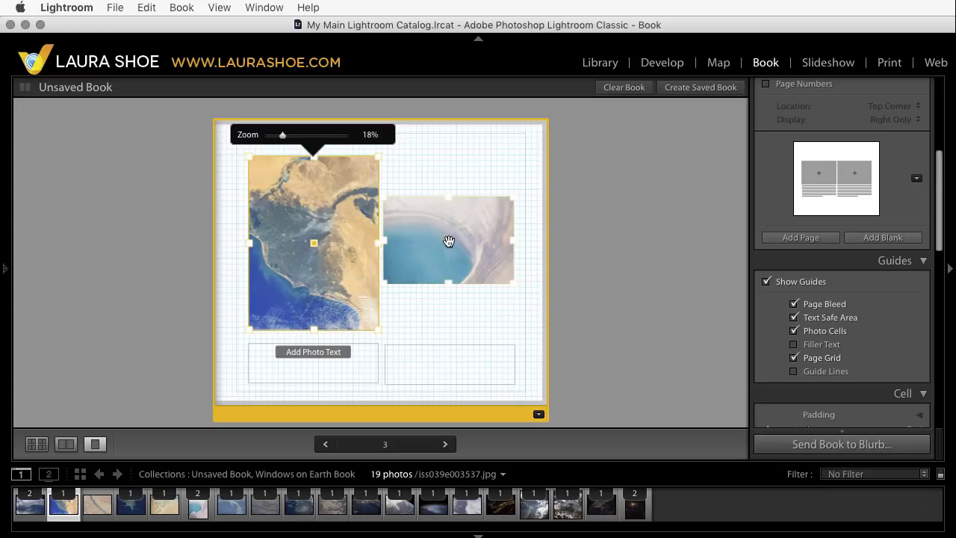
left_click_drag(449, 243, 458, 204)
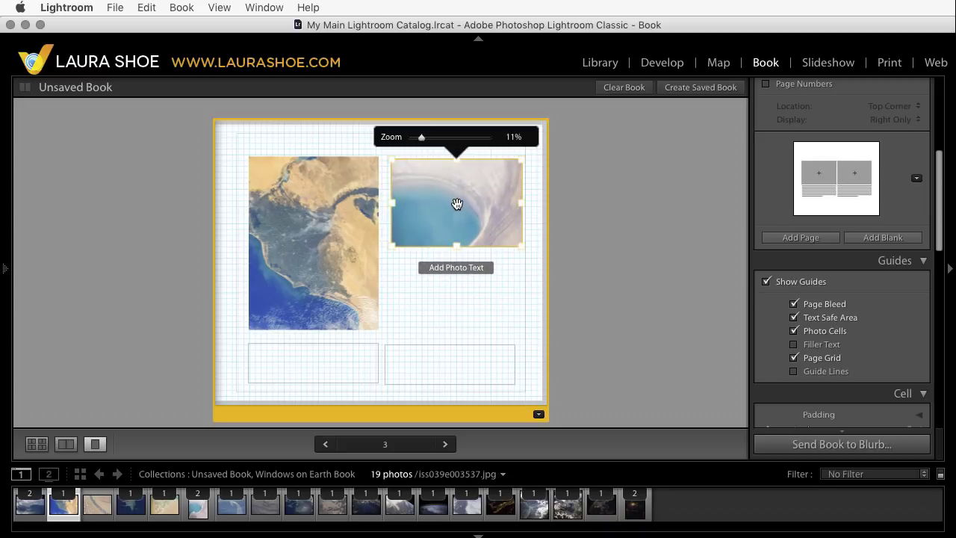
left_click(794, 371)
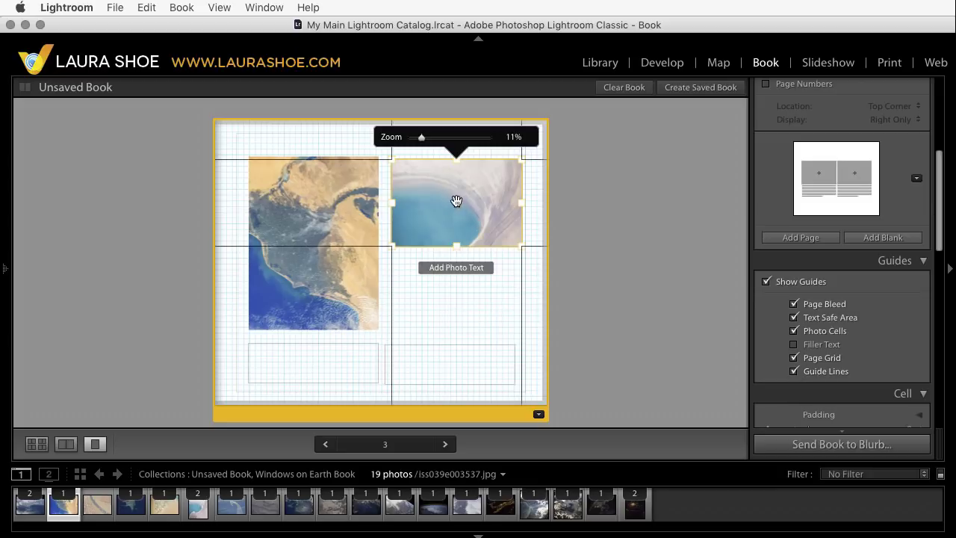
left_click_drag(457, 202, 455, 282)
left_click_drag(456, 241, 452, 157)
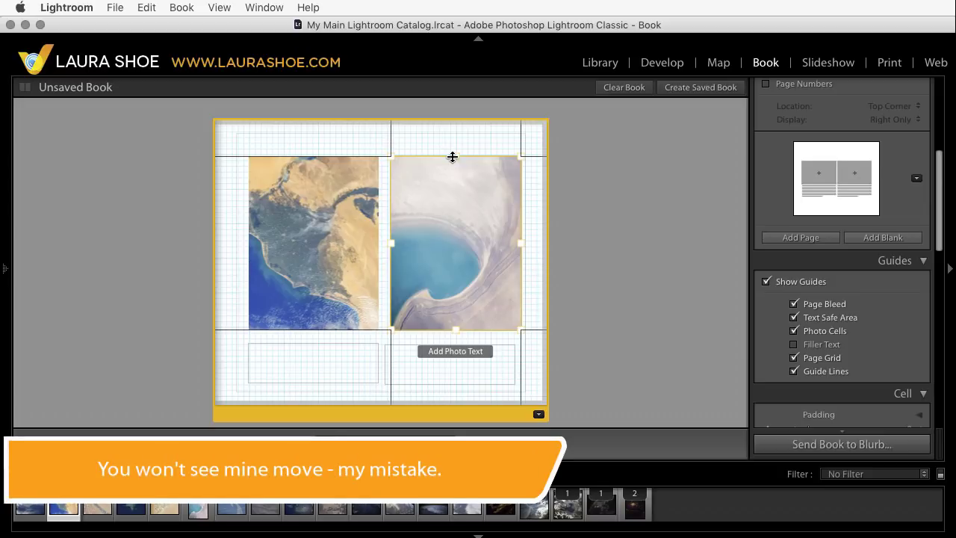
left_click(452, 157)
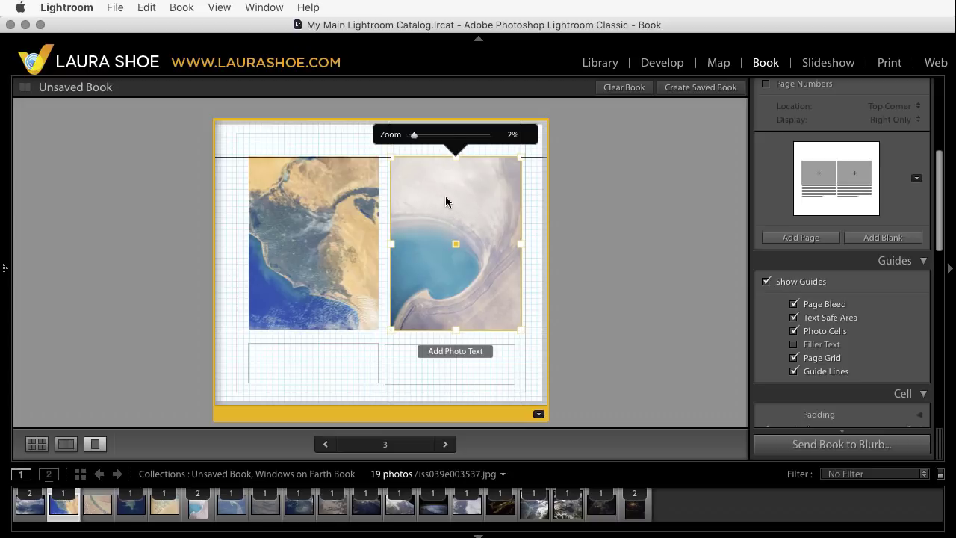
left_click_drag(447, 202, 298, 254)
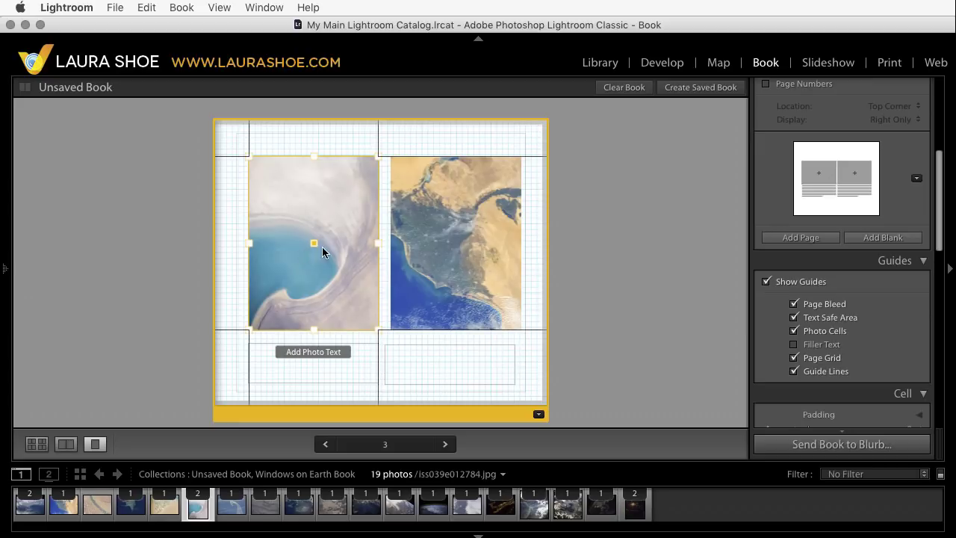
key("super+z")
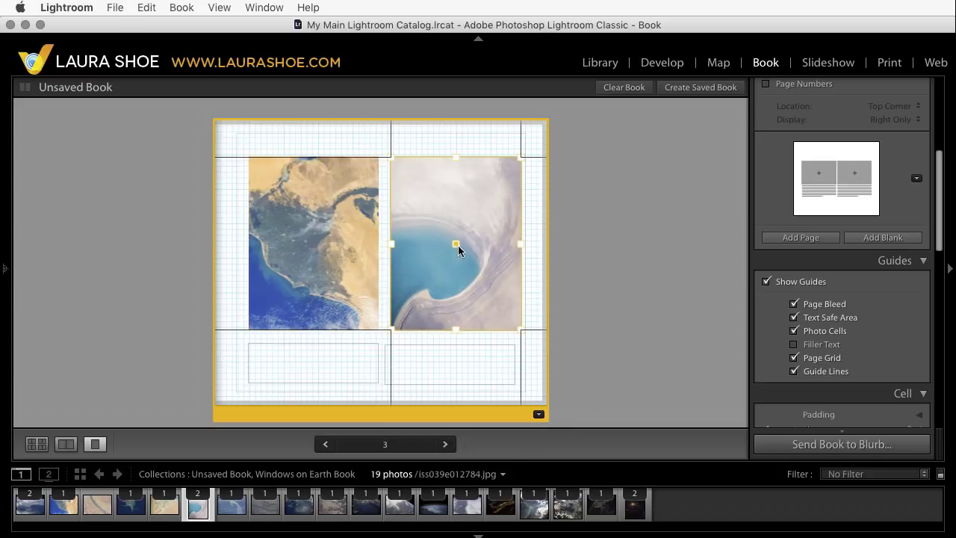
left_click(456, 243)
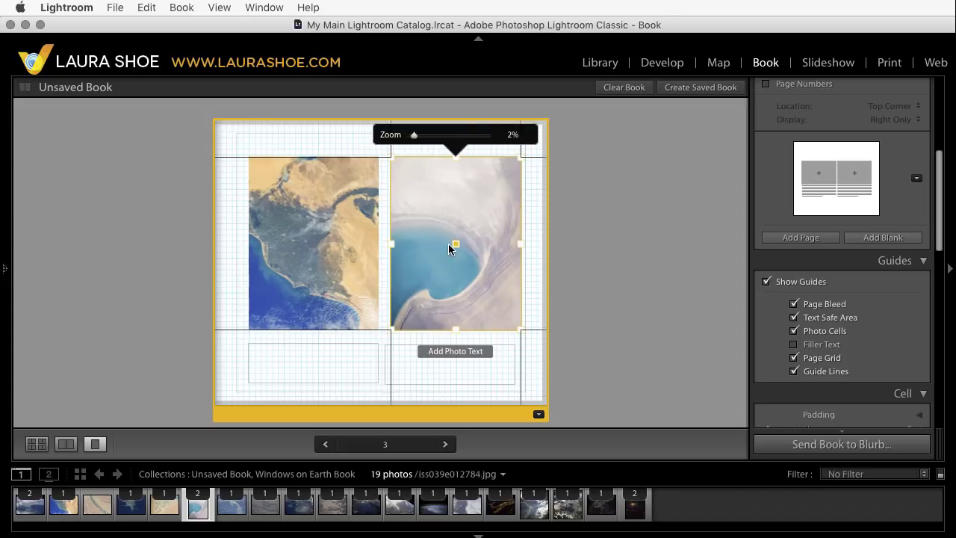
Step: Swap the tall right cell for a new smaller photo cell holding the lake photo, then hide the grid and guides
right_click(438, 186)
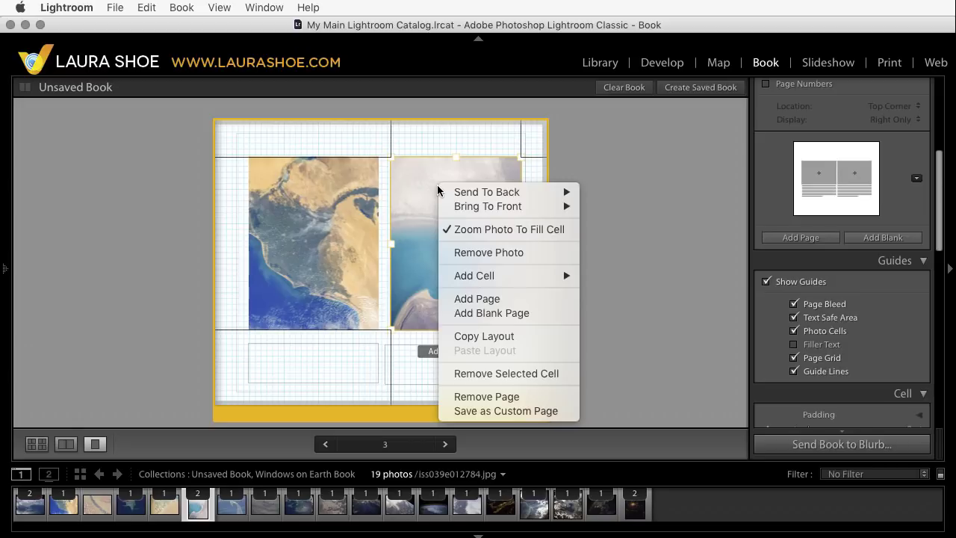
left_click(505, 374)
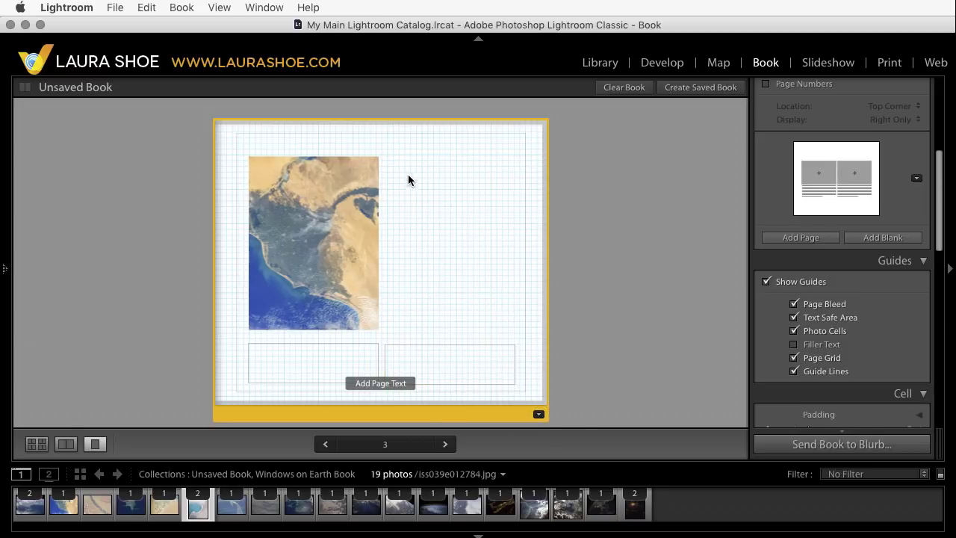
right_click(418, 187)
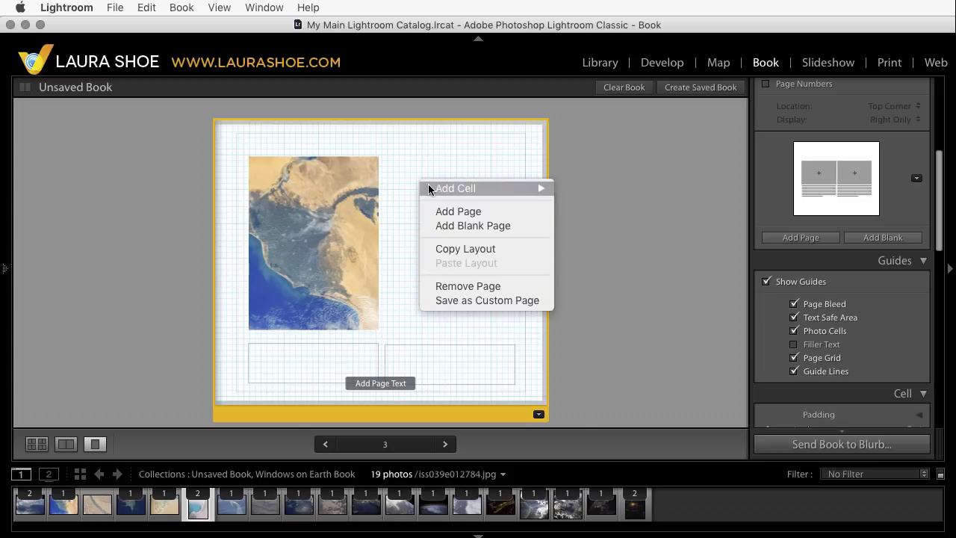
mouse_move(427, 188)
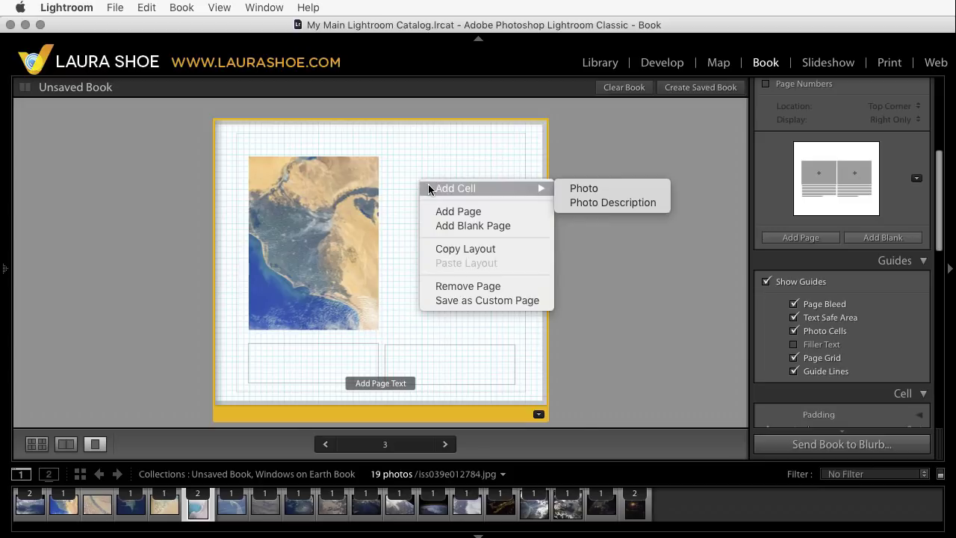
left_click(615, 191)
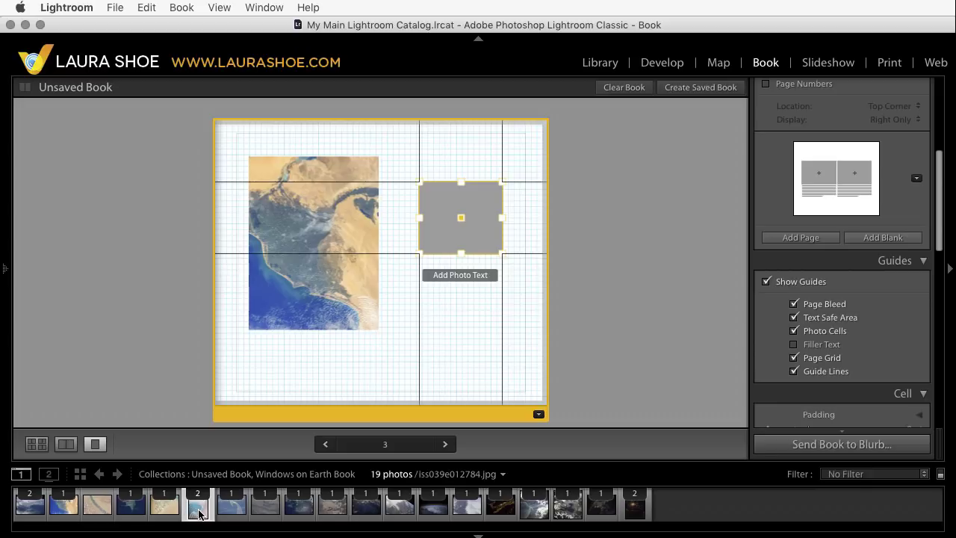
left_click_drag(200, 511, 460, 250)
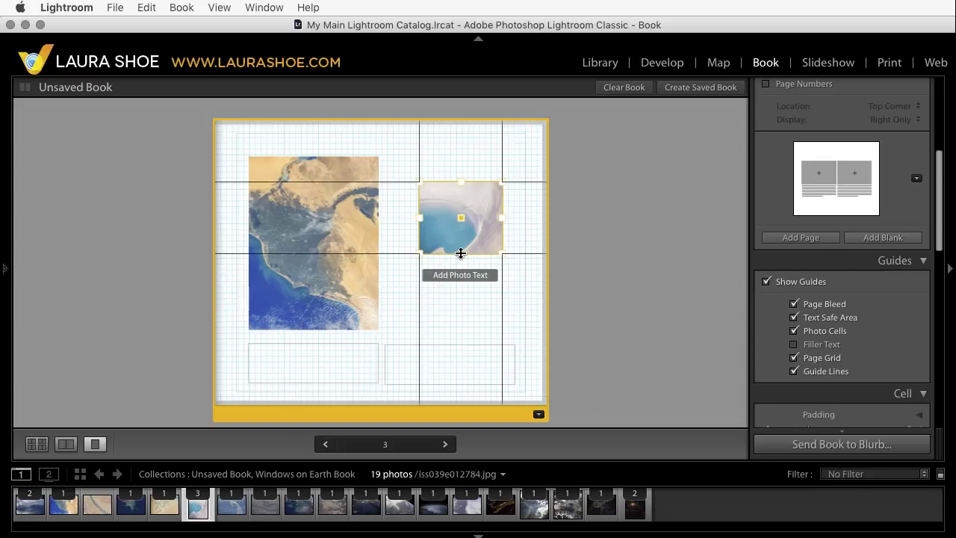
left_click(794, 358)
left_click(794, 372)
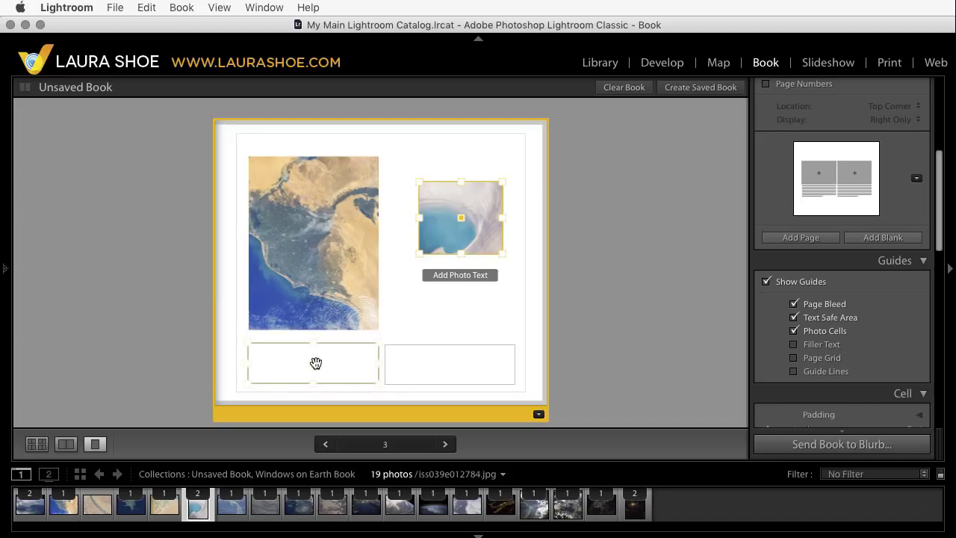
Step: Add a Photo Description cell under the lake photo, beside the large desert photo
right_click(396, 314)
mouse_move(399, 315)
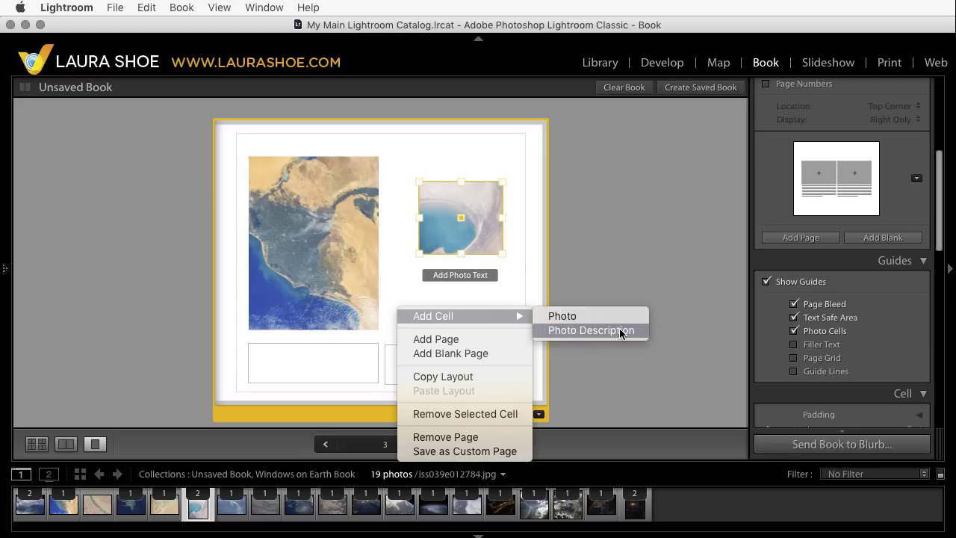
left_click(593, 331)
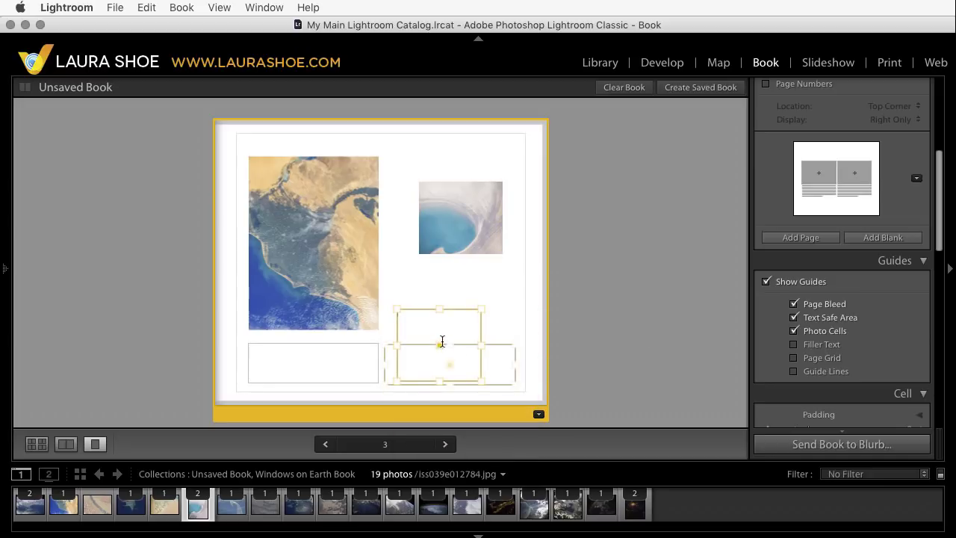
left_click_drag(440, 341, 429, 302)
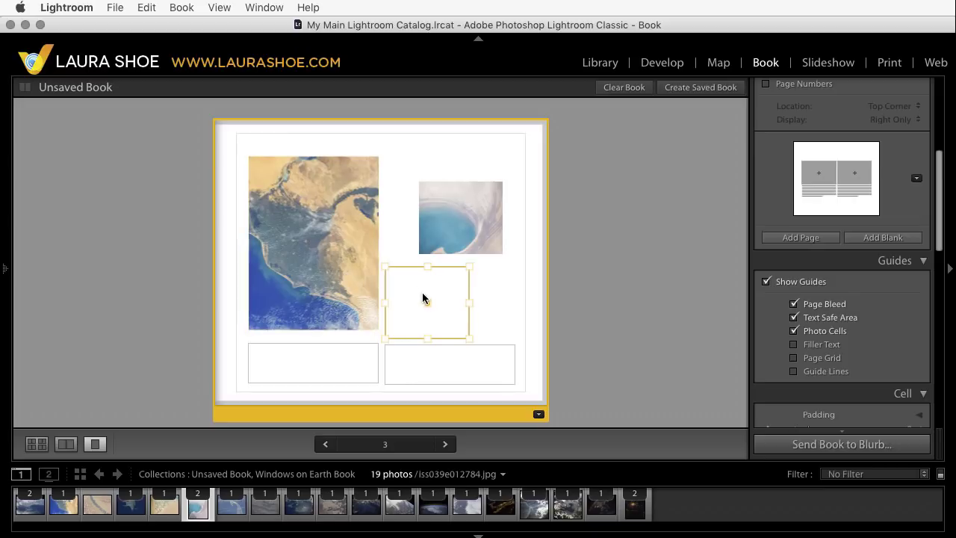
Step: Put a photo caption on the desert photo's bottom edge and a page text box at the page bottom
left_click(323, 270)
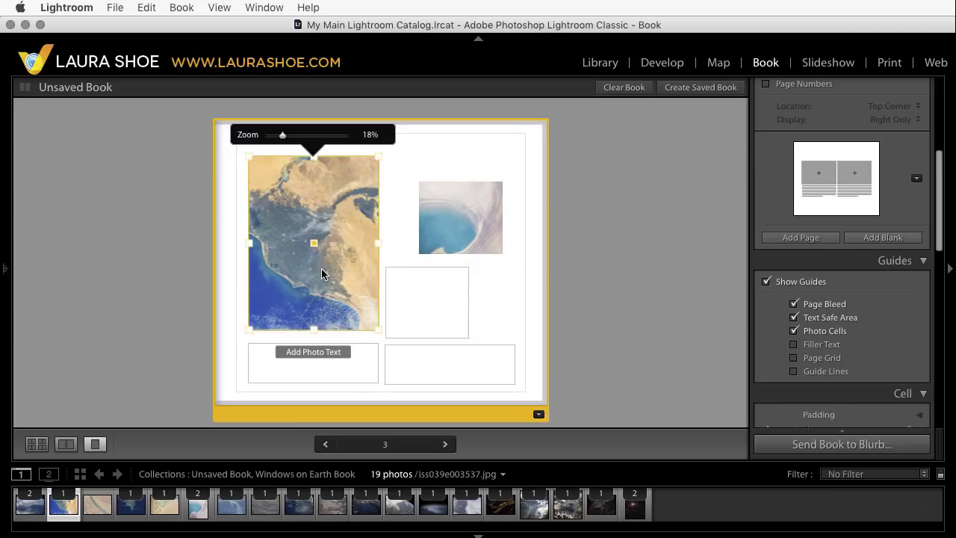
left_click(320, 352)
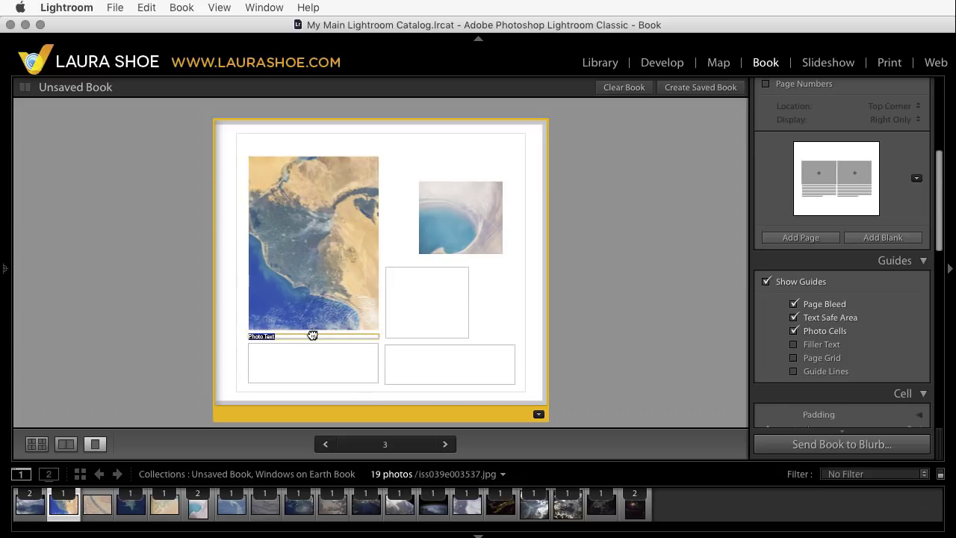
left_click_drag(313, 334, 320, 284)
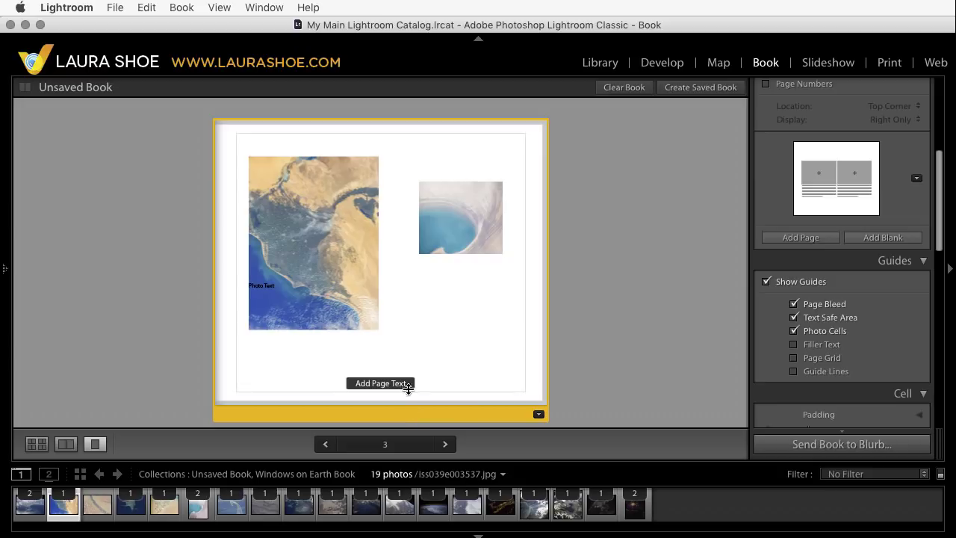
left_click(381, 384)
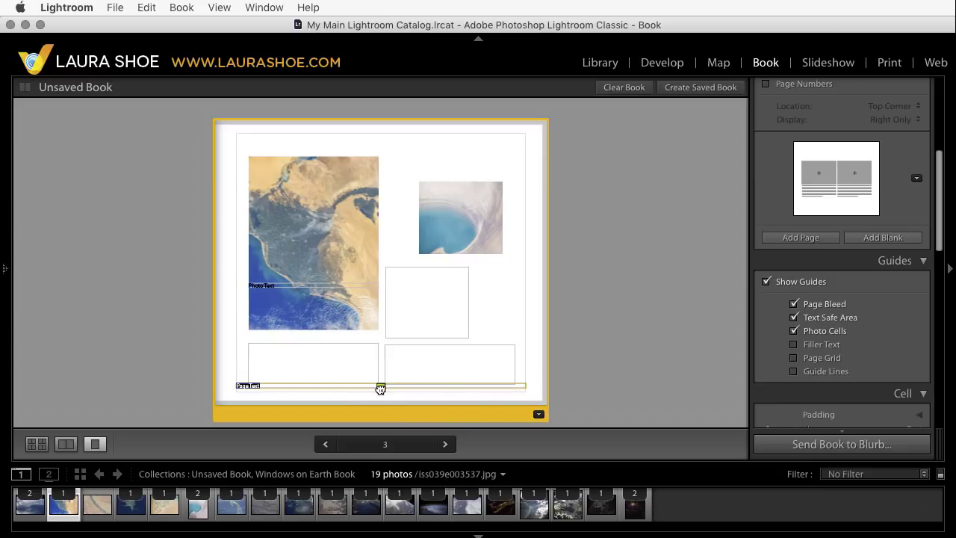
left_click_drag(381, 386, 381, 434)
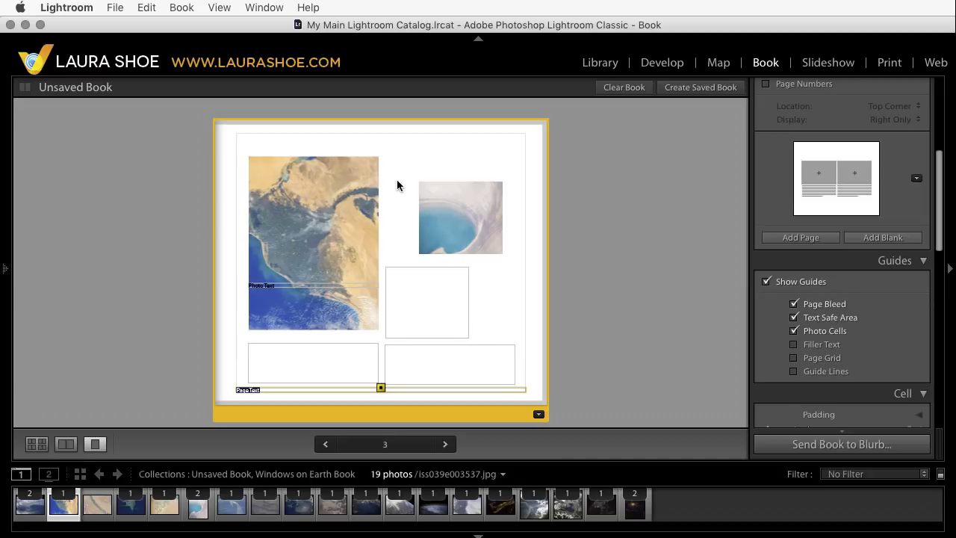
Step: Save page 3 with Save as Custom Page and check that it appears under Custom Pages
right_click(399, 187)
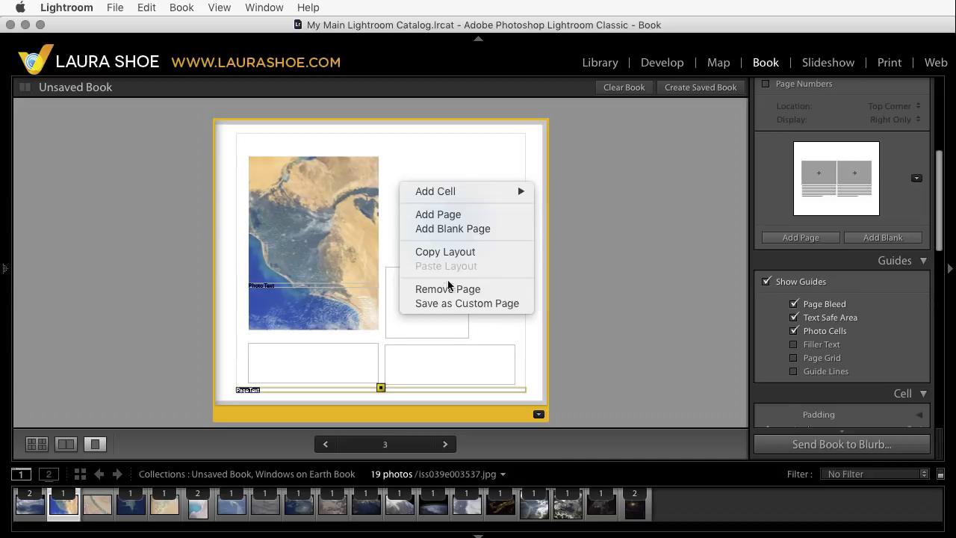
left_click(454, 304)
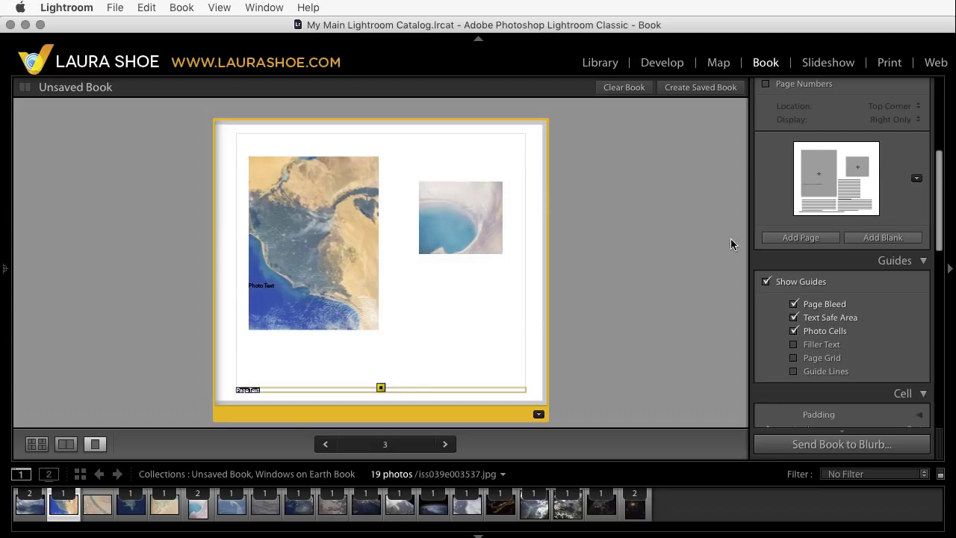
left_click(917, 180)
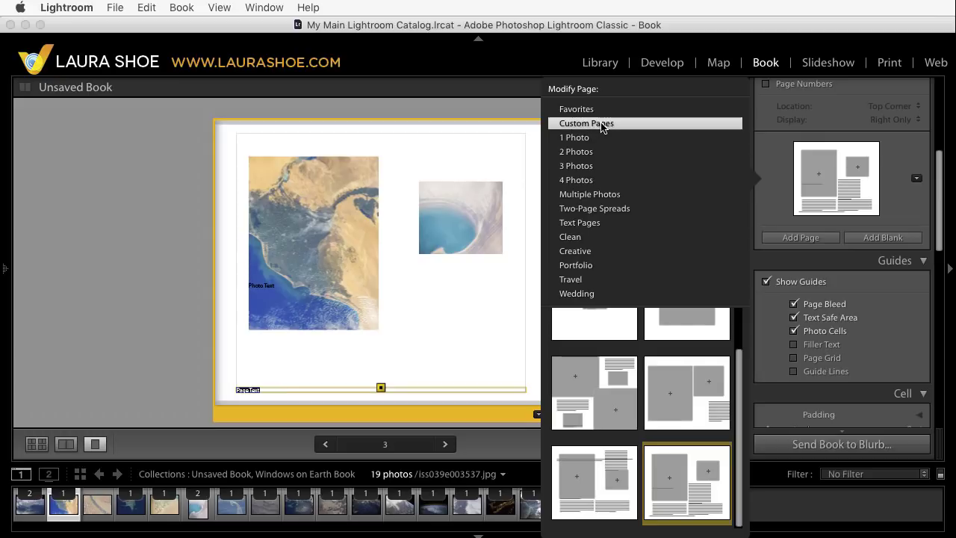
left_click(438, 236)
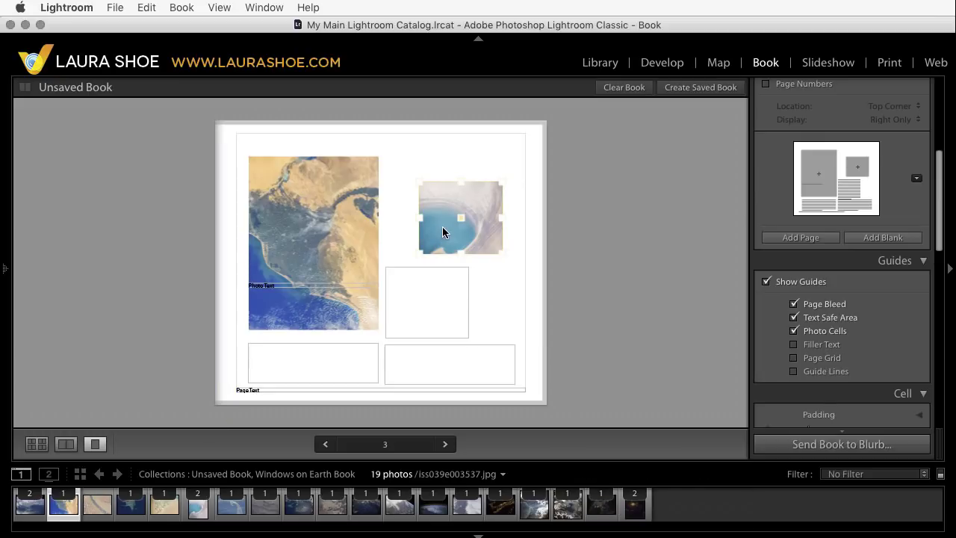
Step: Resize the top-right photo cell so it extends down and left over the desert photo
left_click(442, 227)
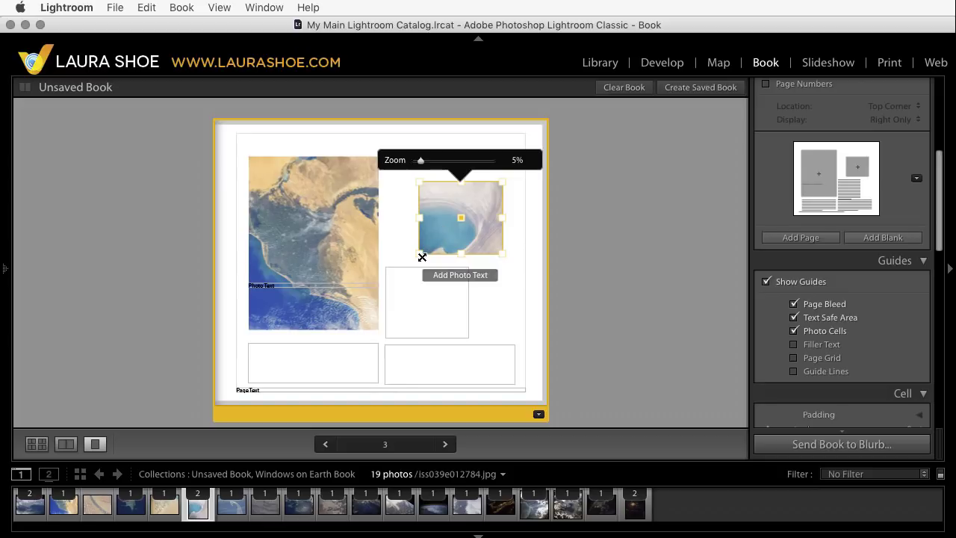
left_click_drag(422, 257, 333, 372)
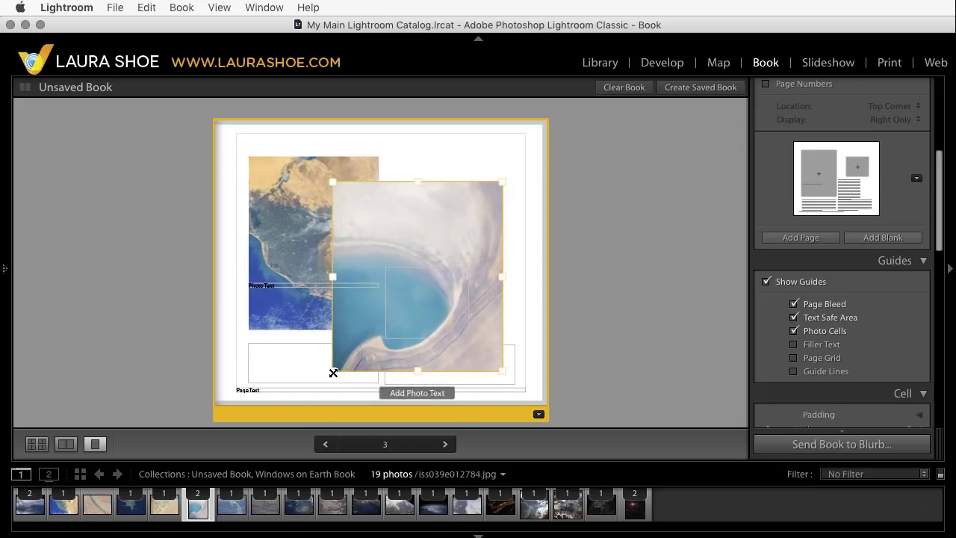
left_click_drag(417, 181, 420, 214)
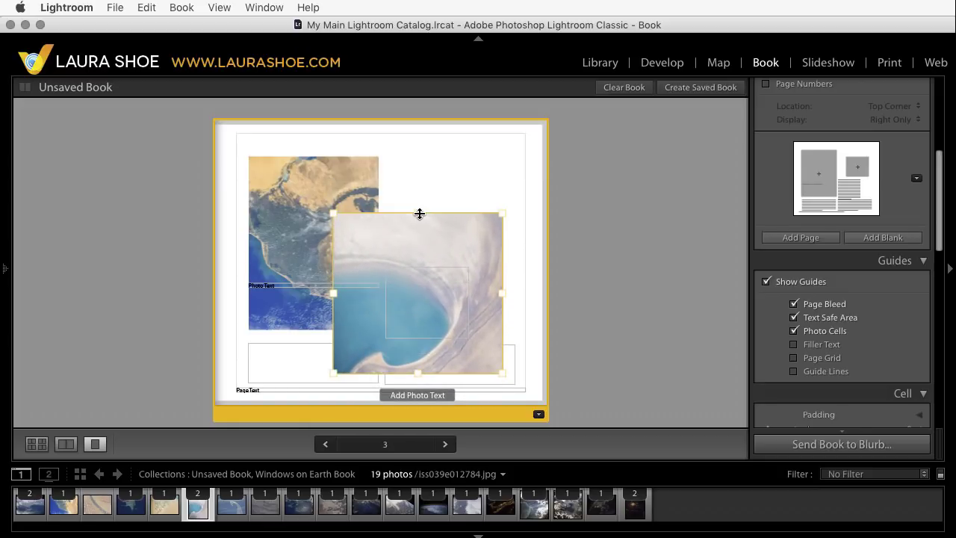
Step: Send the crater photo to the back, behind the desert photo
mouse_move(419, 268)
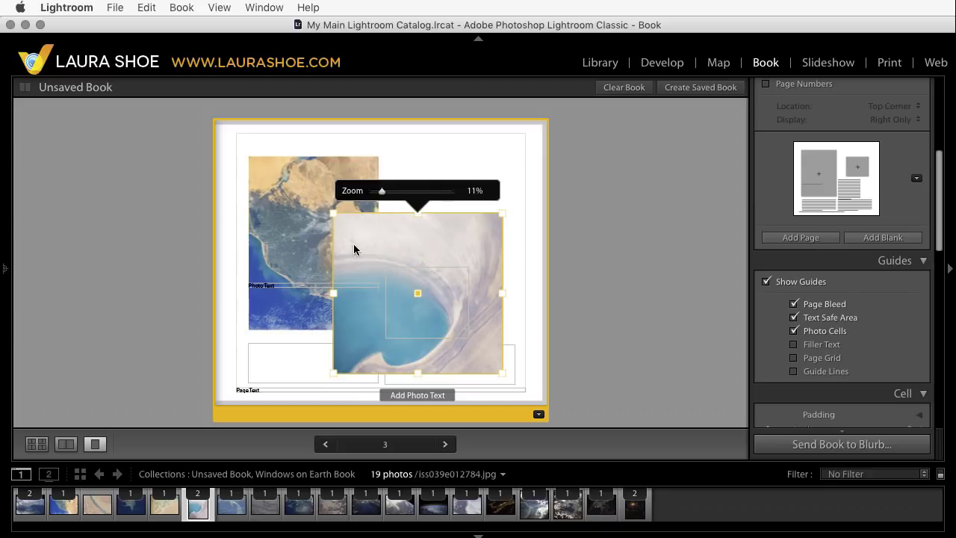
right_click(376, 244)
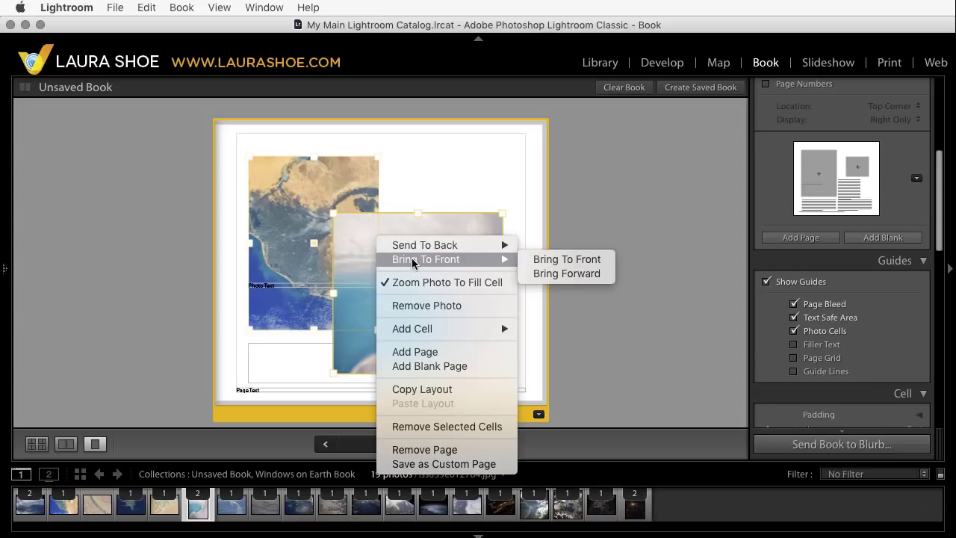
mouse_move(424, 253)
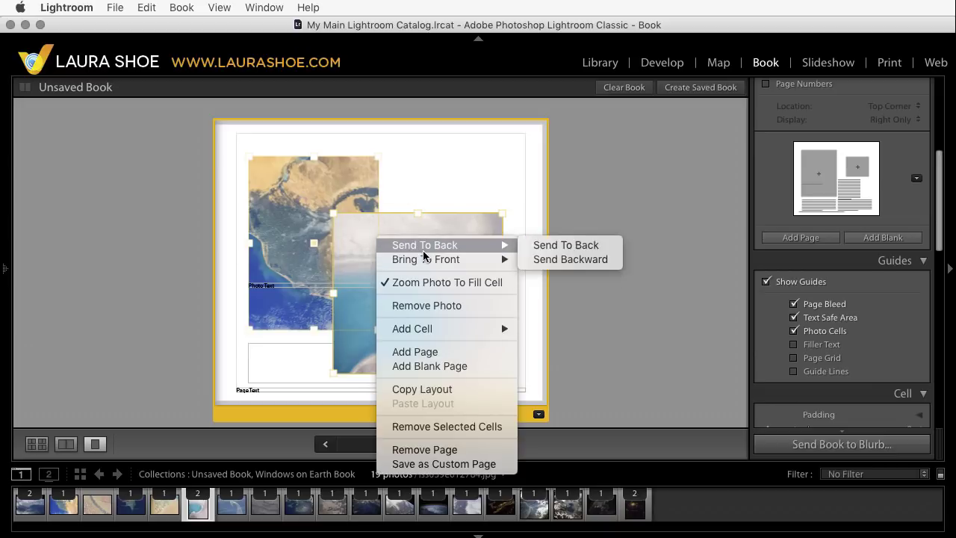
left_click(549, 247)
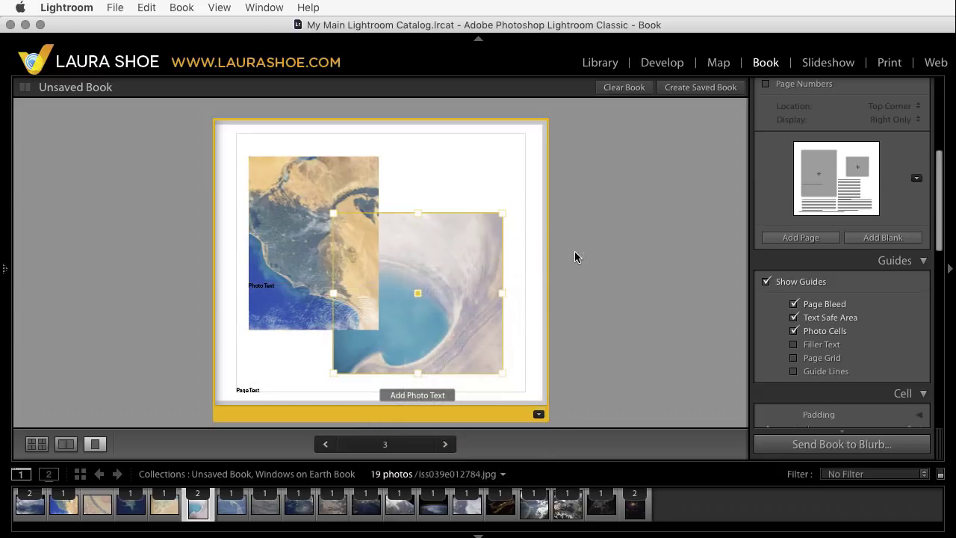
Step: Turn on a blue-grey Photo Border for the right crater photo and set its width to 7.1 pt
left_click(608, 267)
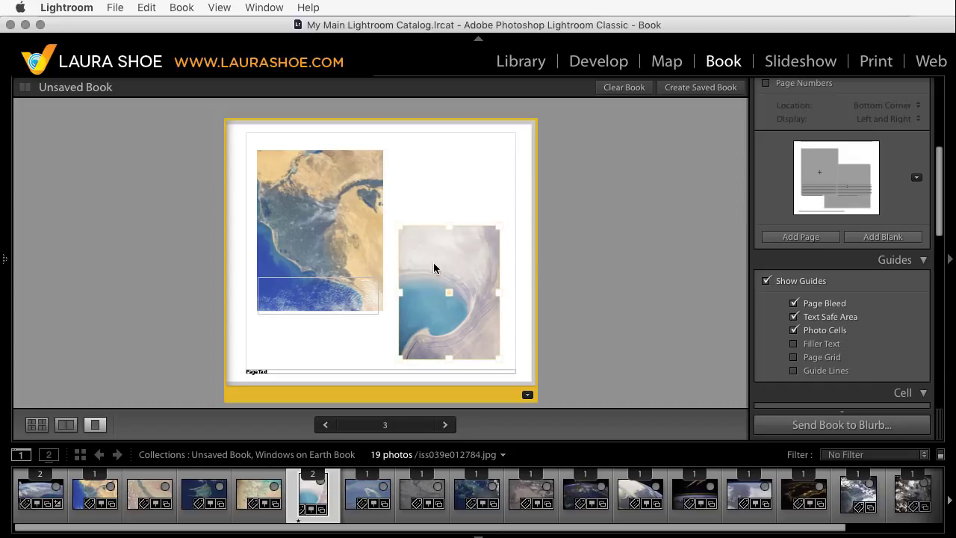
left_click(443, 258)
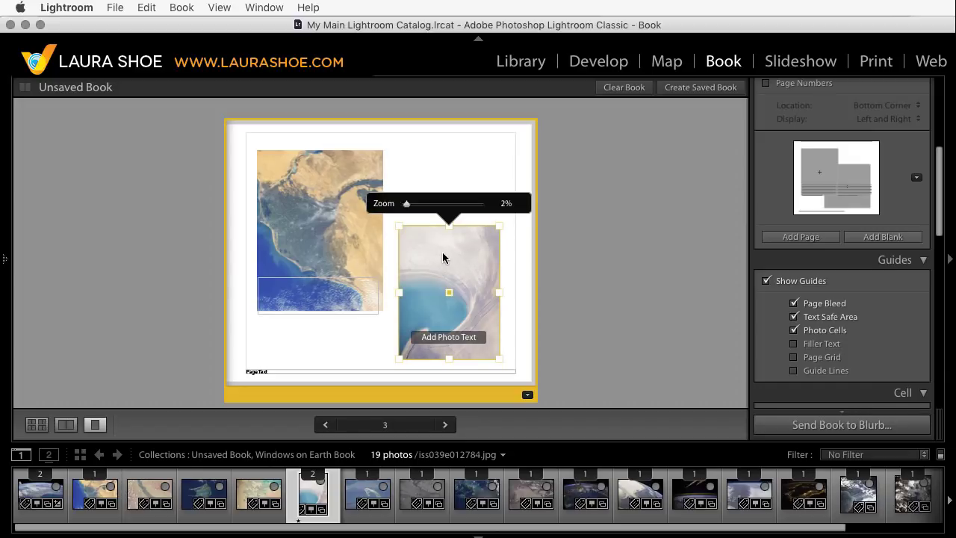
scroll(839, 337, "down", 4)
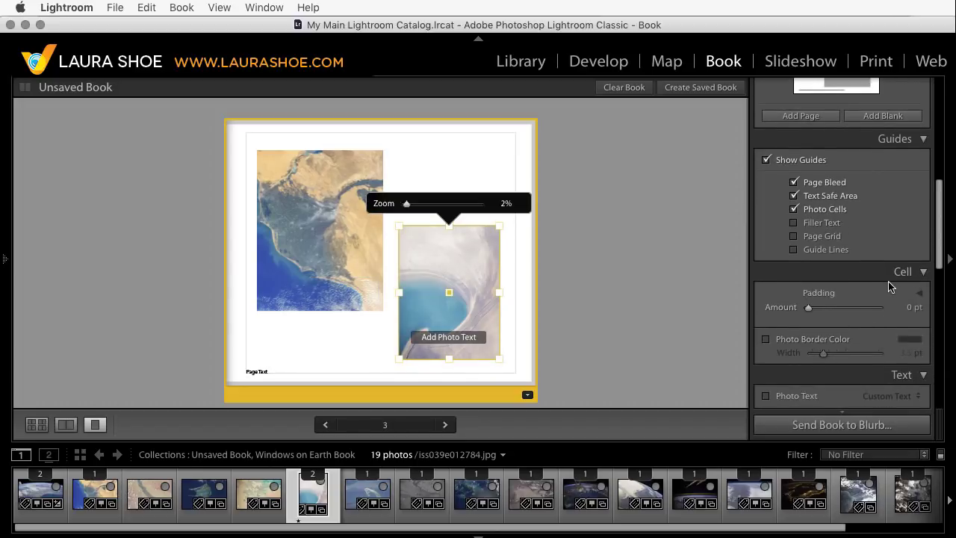
left_click(766, 340)
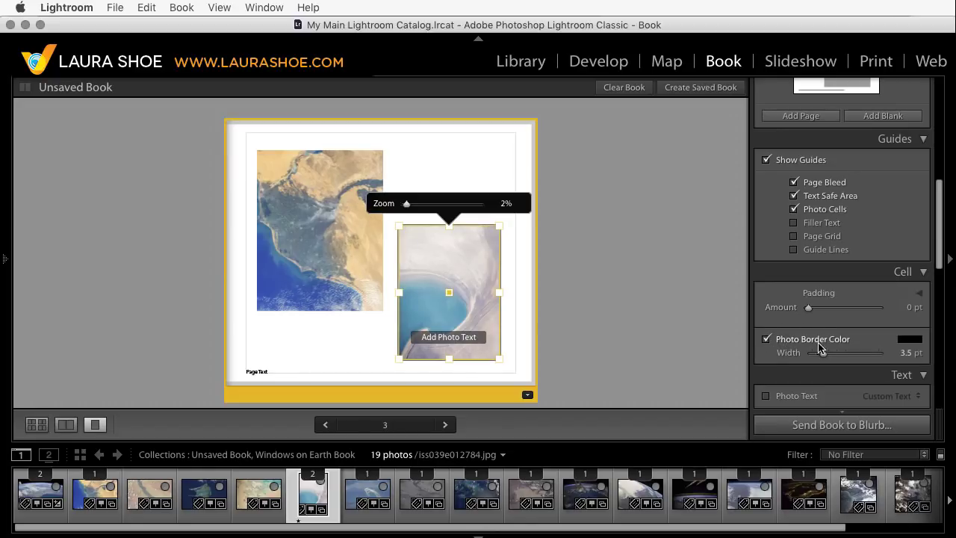
left_click(909, 340)
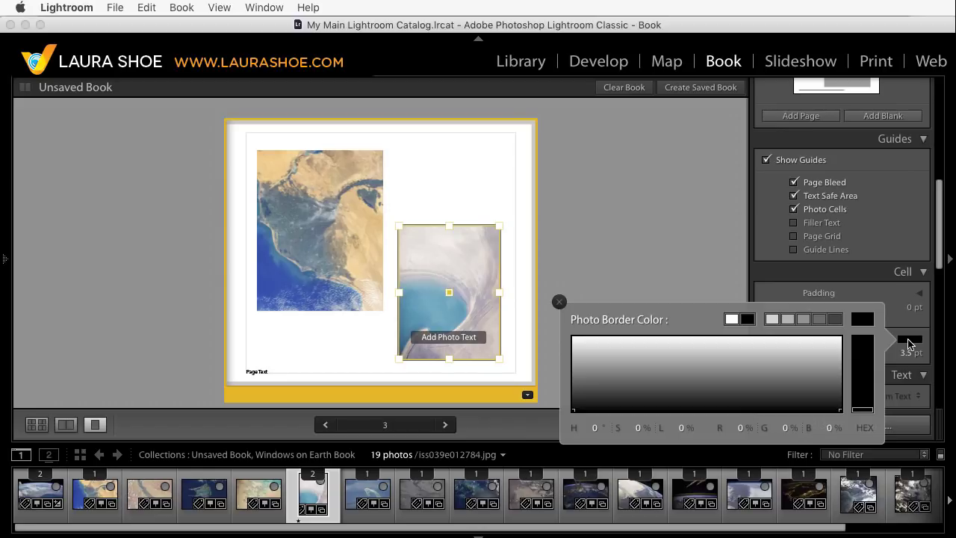
left_click(862, 354)
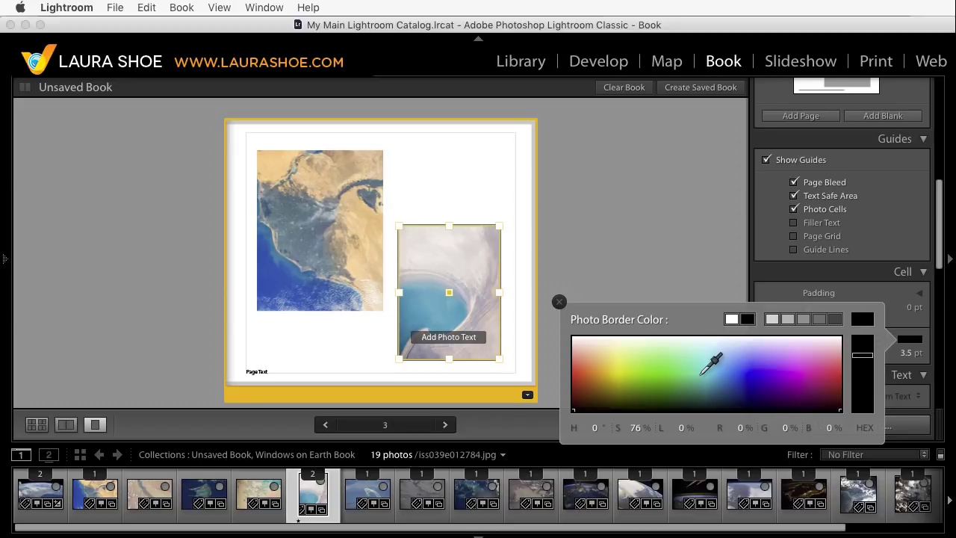
left_click_drag(696, 371, 422, 304)
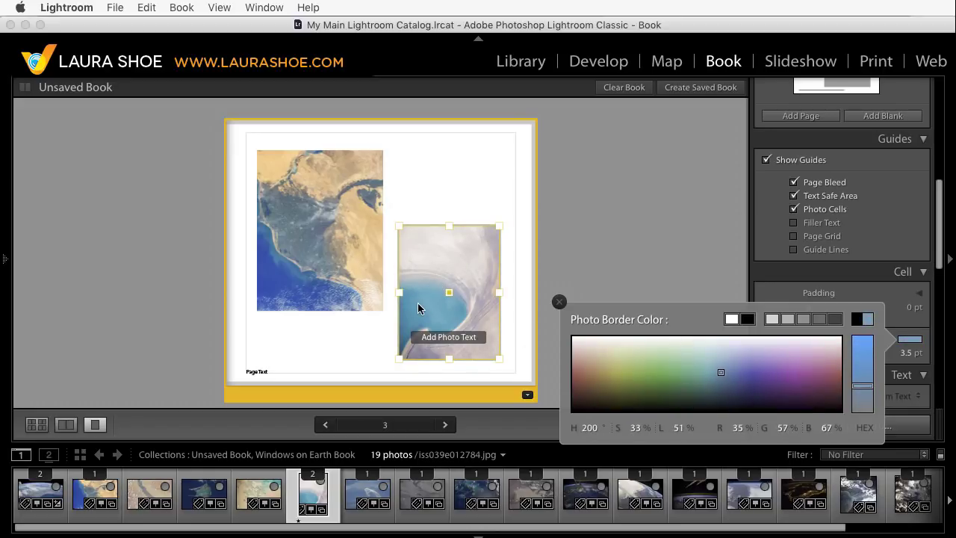
left_click(559, 302)
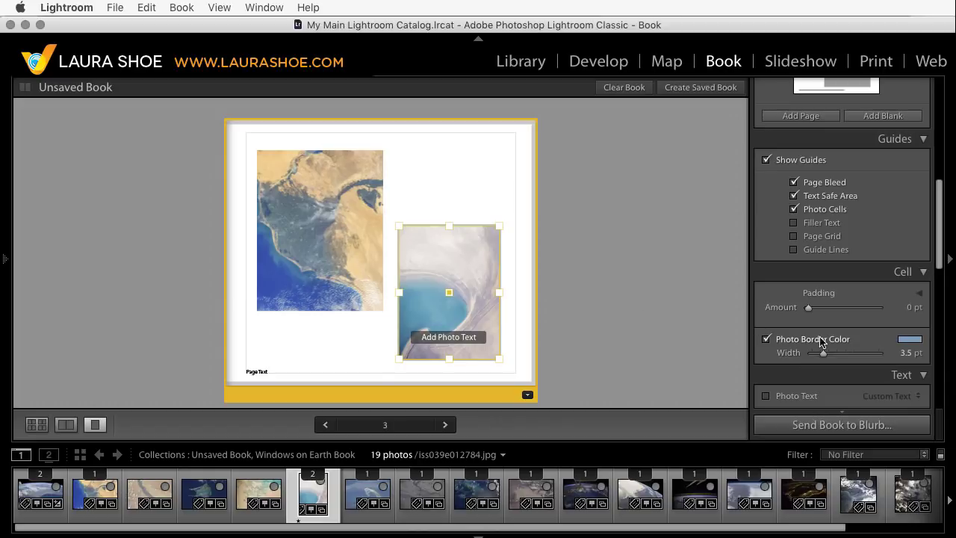
left_click_drag(823, 353, 837, 359)
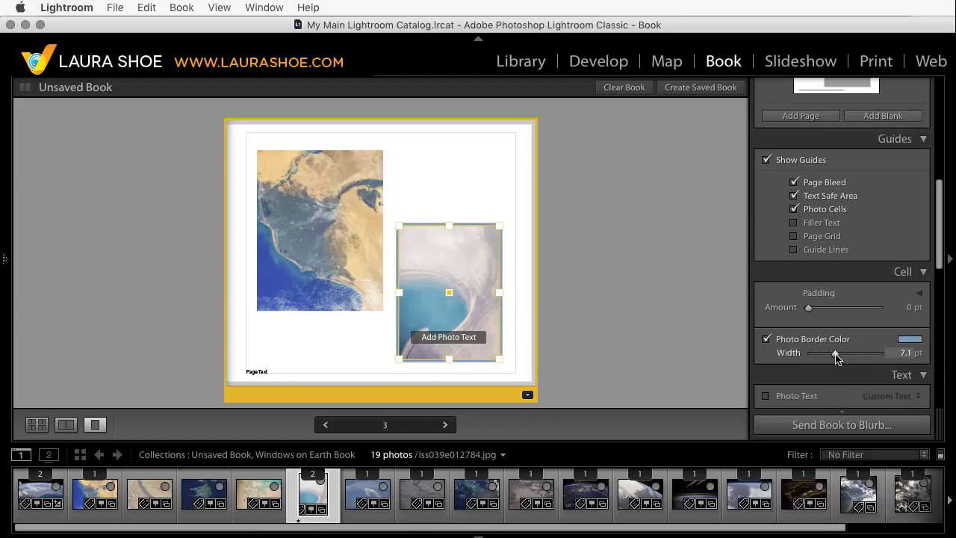
left_click(628, 290)
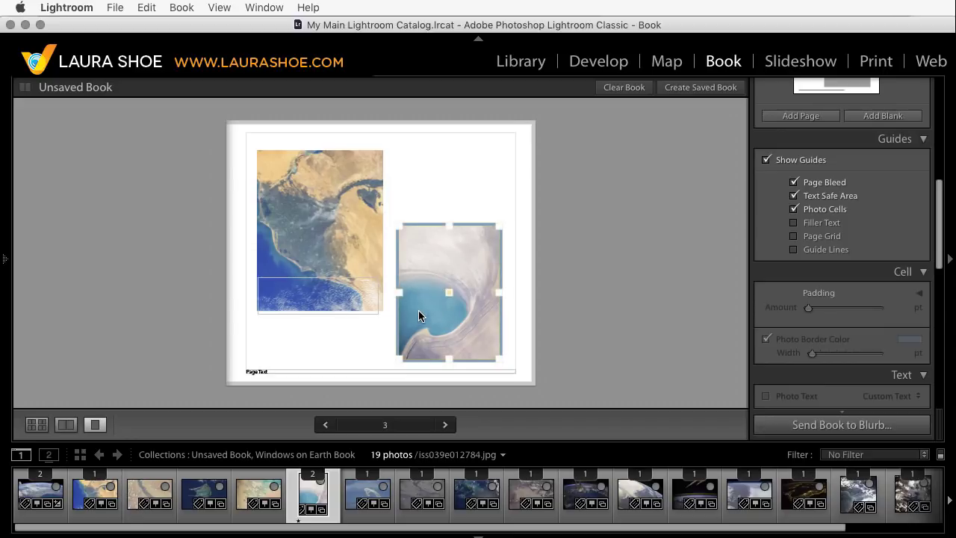
Step: Switch the crater photo between fit and fill in its cell, reposition it, and settle on fit
right_click(423, 254)
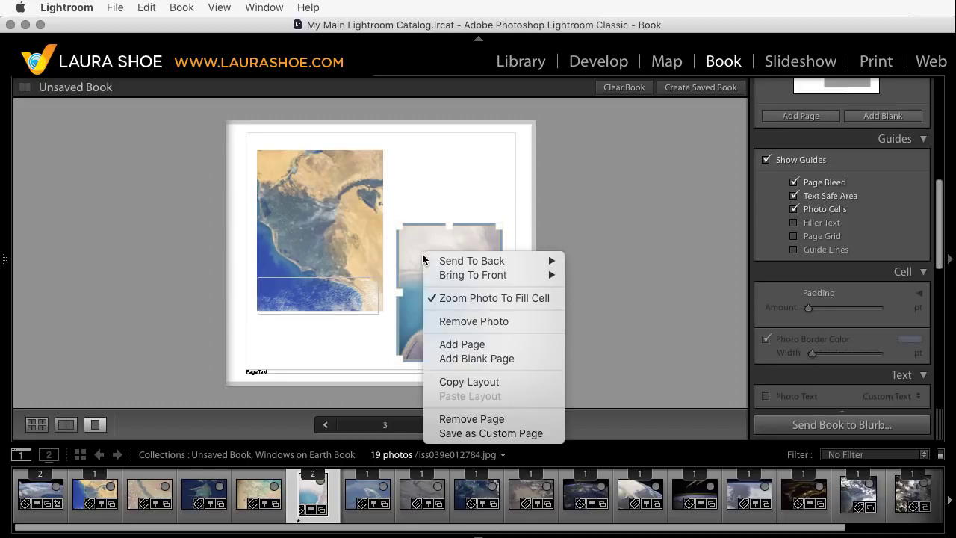
left_click(488, 298)
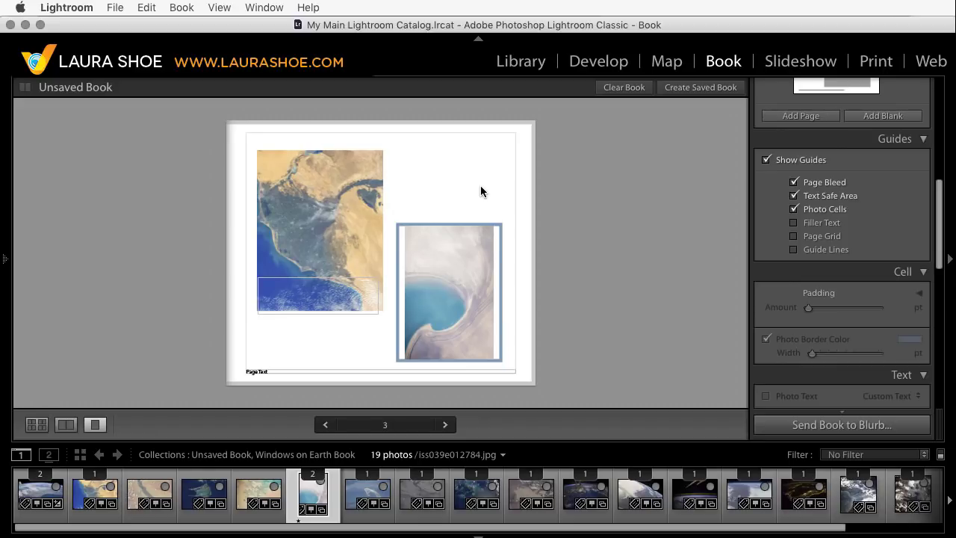
right_click(425, 262)
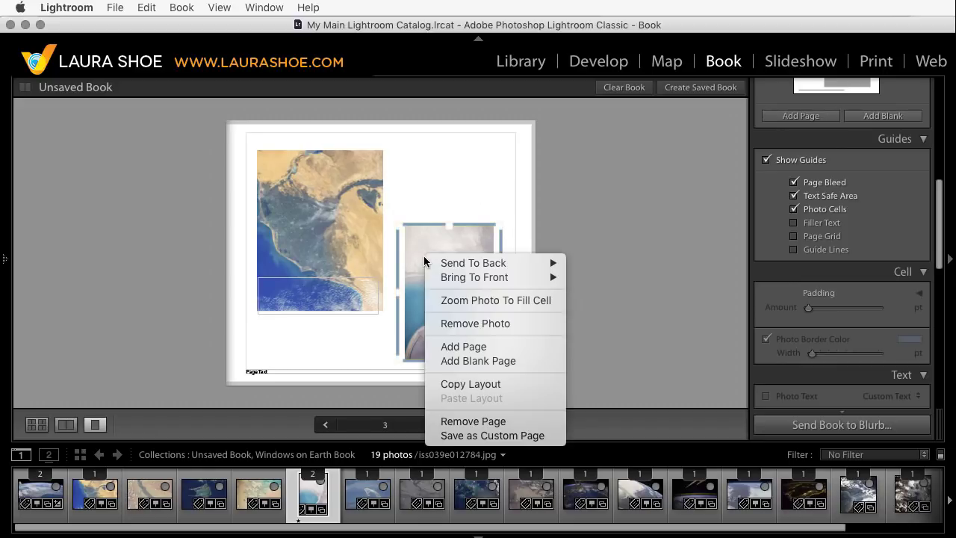
left_click(482, 300)
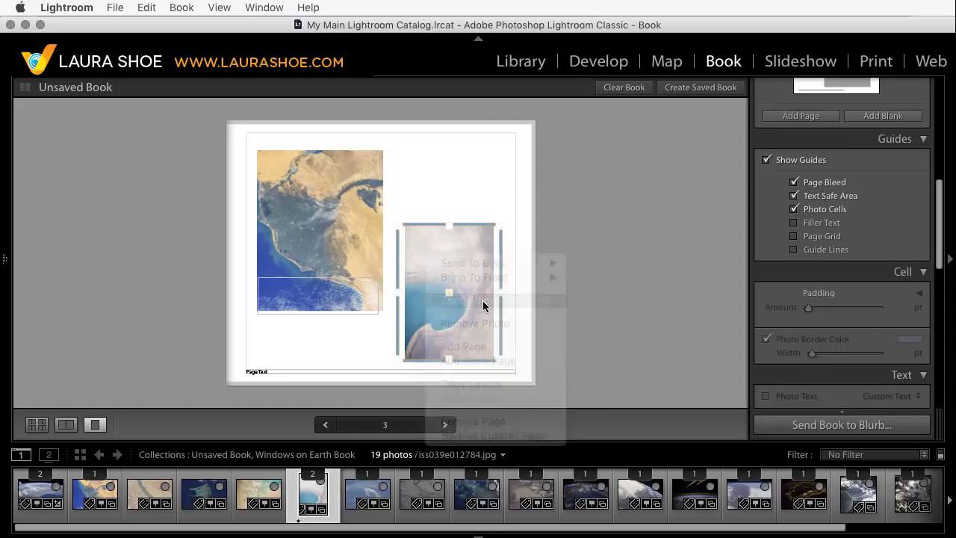
left_click(416, 298)
left_click_drag(416, 285, 417, 309)
right_click(423, 259)
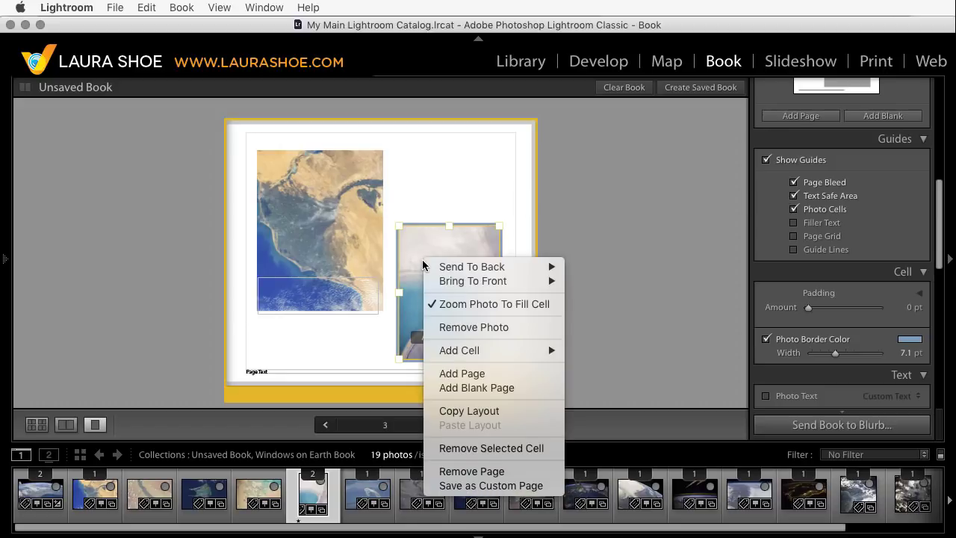
left_click(470, 303)
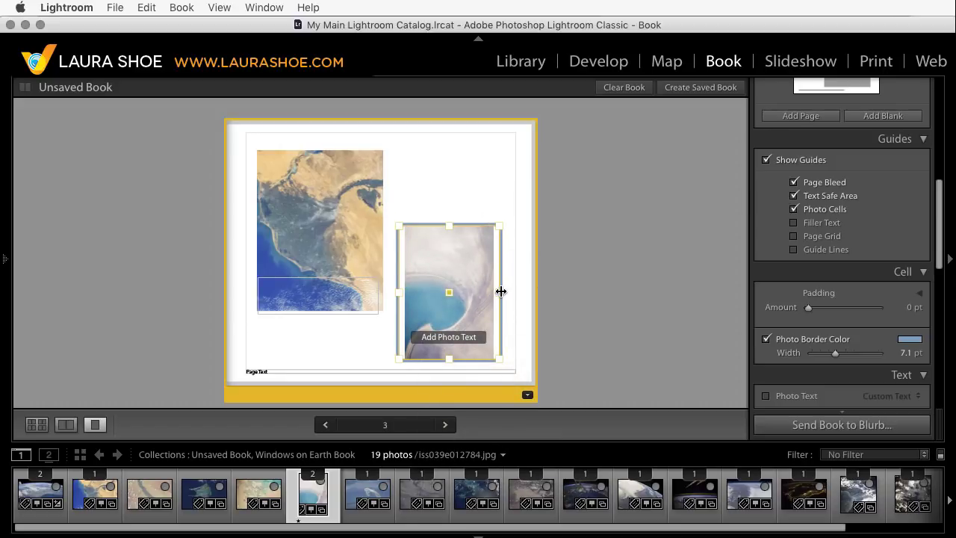
Step: Narrow the right photo cell slightly and set its Padding Amount to 17 pt
left_click_drag(501, 292, 487, 292)
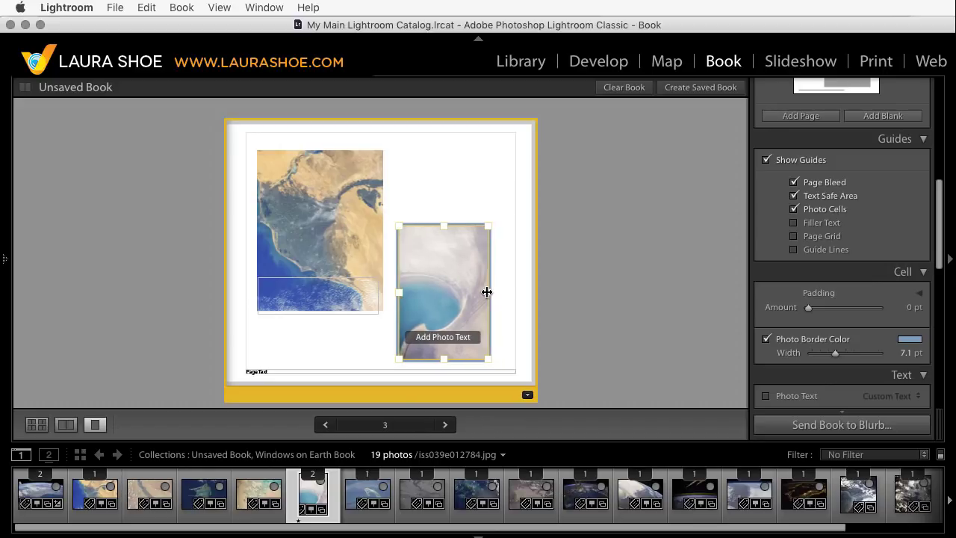
left_click(578, 293)
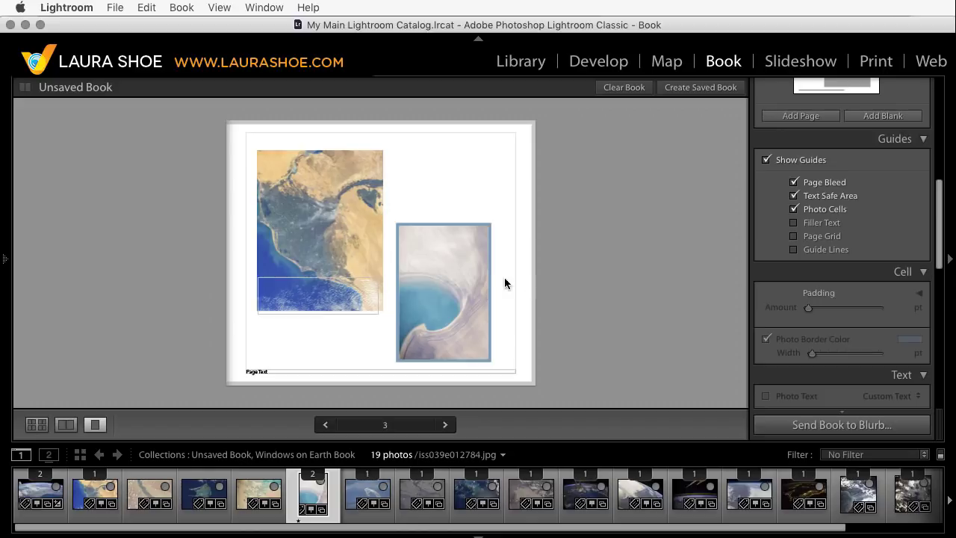
left_click(465, 269)
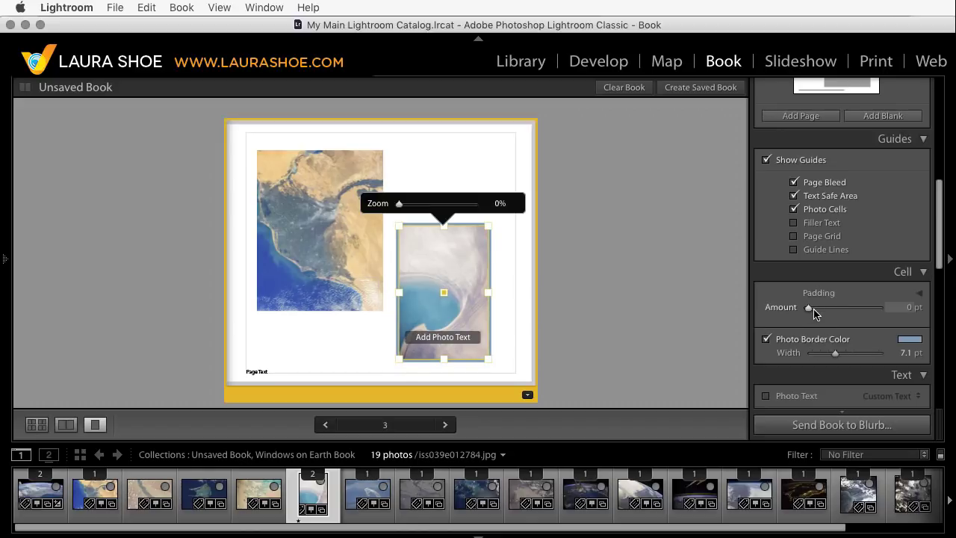
left_click_drag(809, 312, 818, 311)
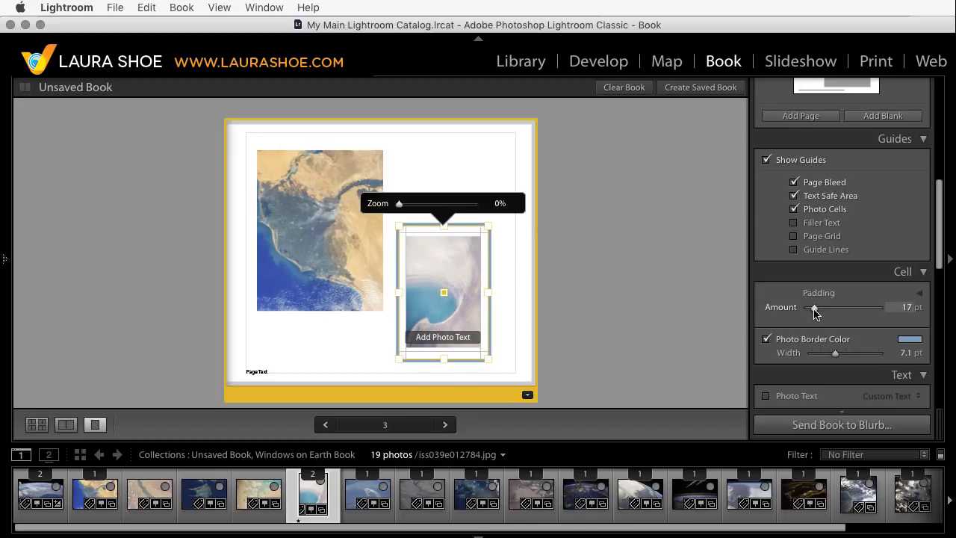
left_click(580, 306)
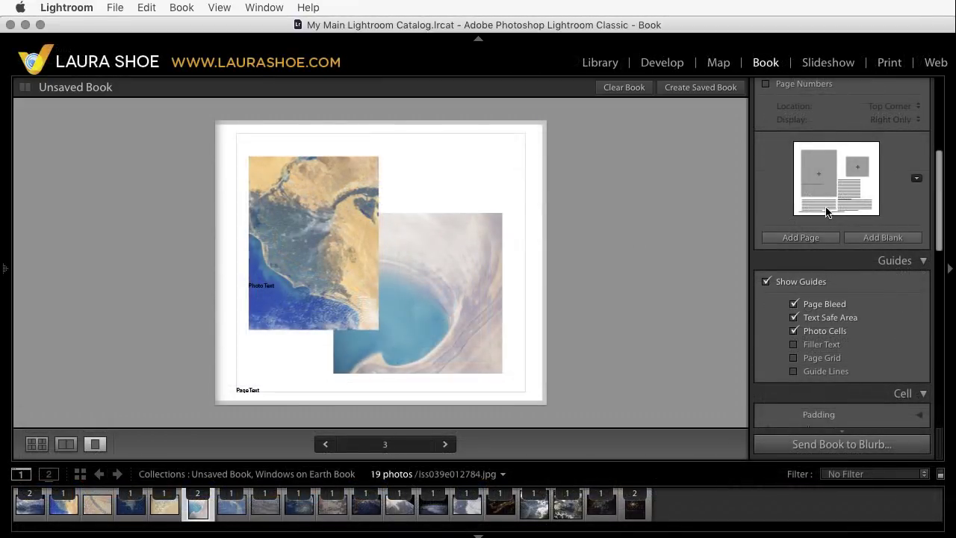
Step: Open the Book format pop-up in Book Settings to list the output formats
scroll(827, 212, "up", 5)
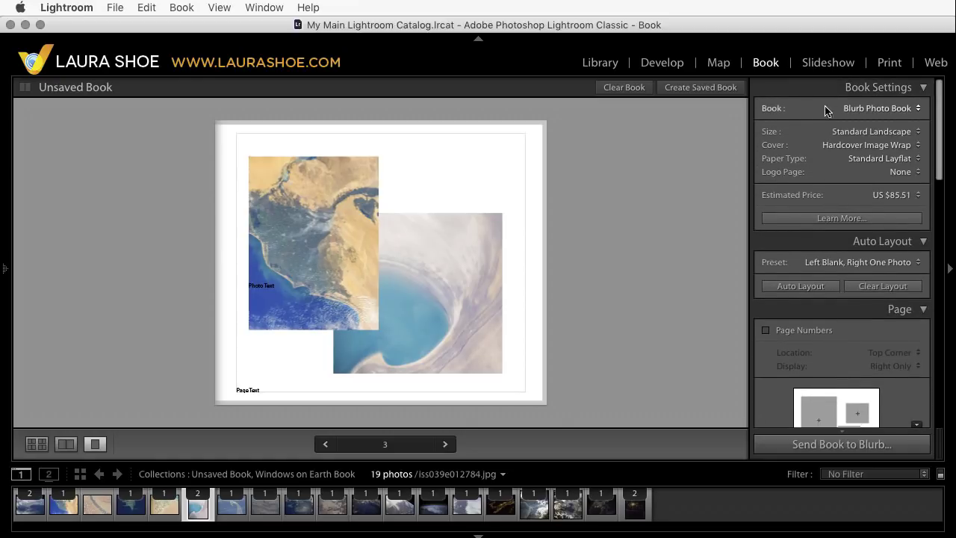
left_click(921, 109)
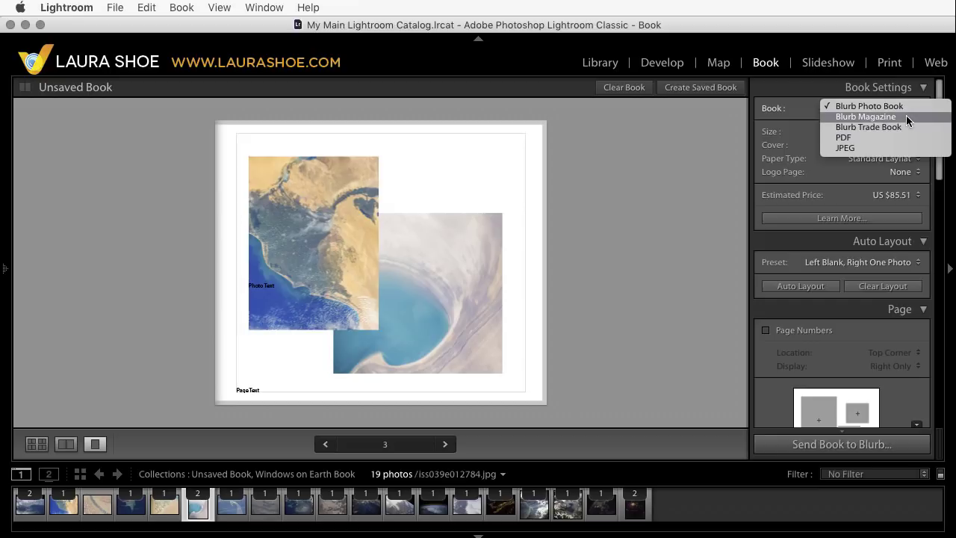
Step: Switch the book to Blurb Magazine format with relayout and look over its page sizes
left_click(906, 117)
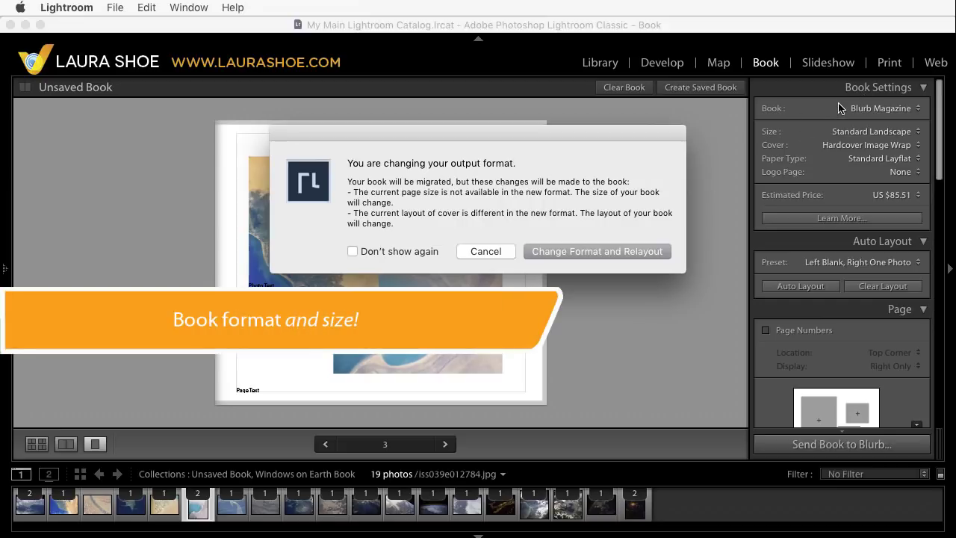
left_click(605, 251)
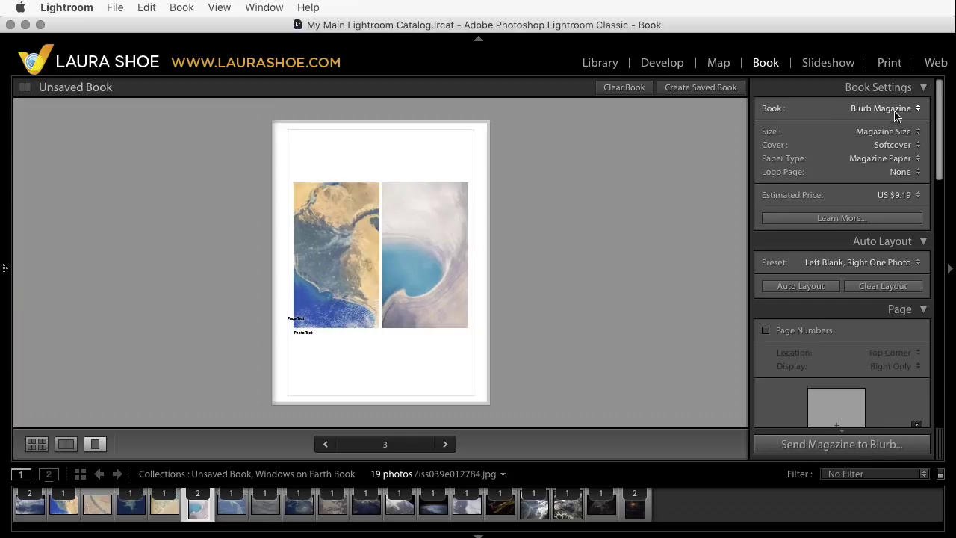
left_click(889, 131)
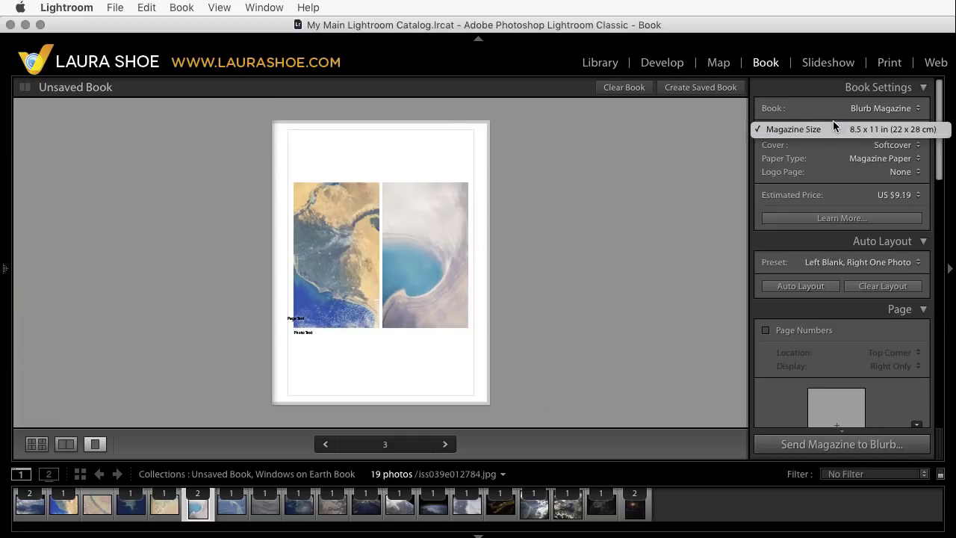
left_click(834, 127)
Step: Convert the book to a Blurb Trade Book, keeping the 5 x 8 in size
left_click(905, 108)
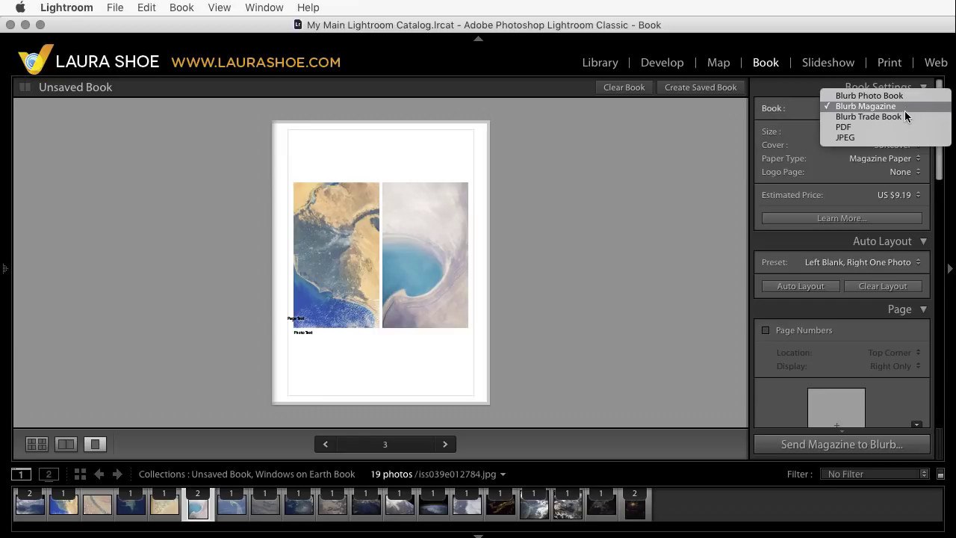
left_click(904, 115)
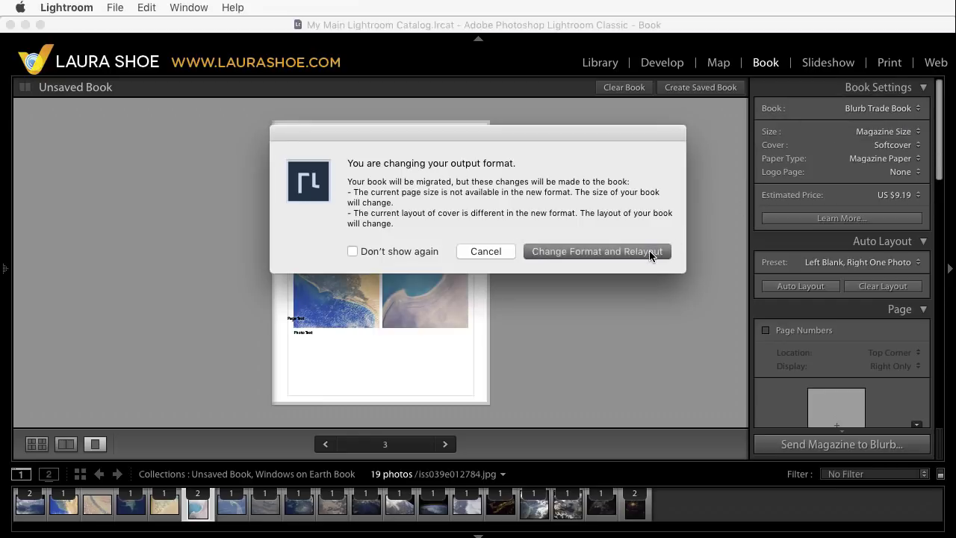
left_click(650, 252)
left_click(888, 132)
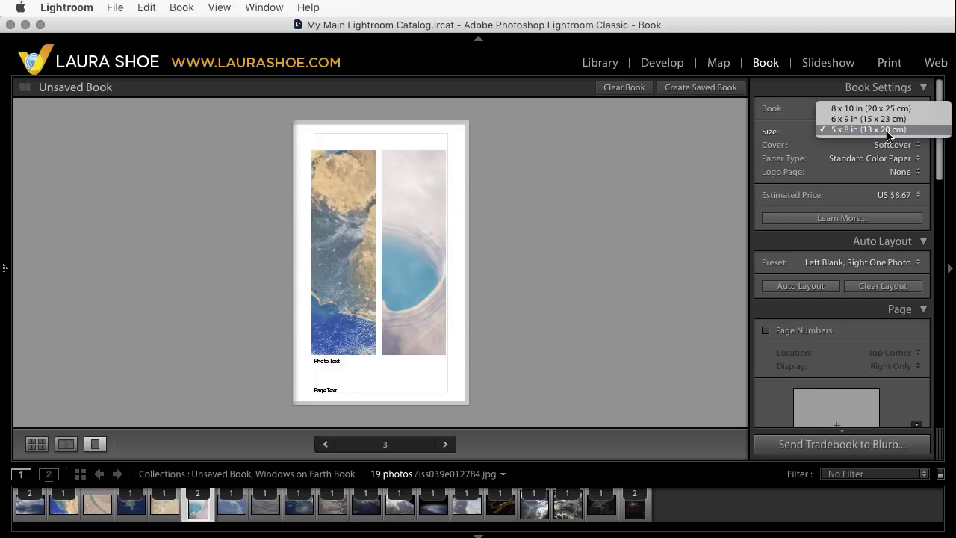
left_click(791, 129)
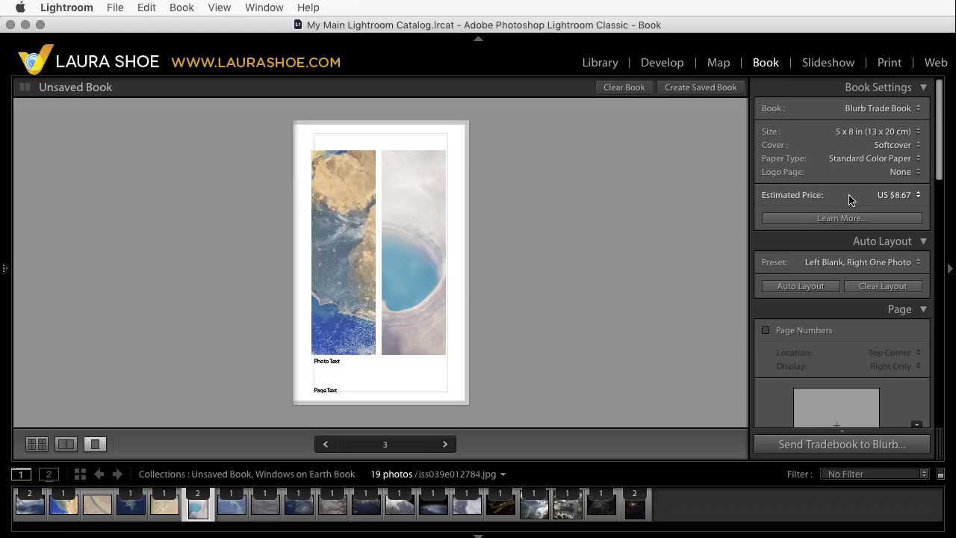
Step: Change the book format back to Blurb Photo Book and relayout
left_click(875, 107)
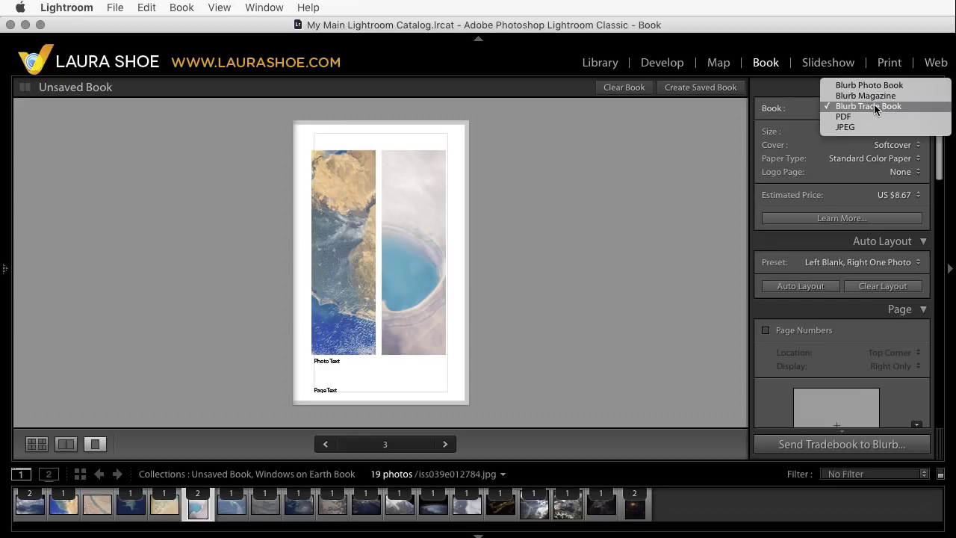
left_click(871, 86)
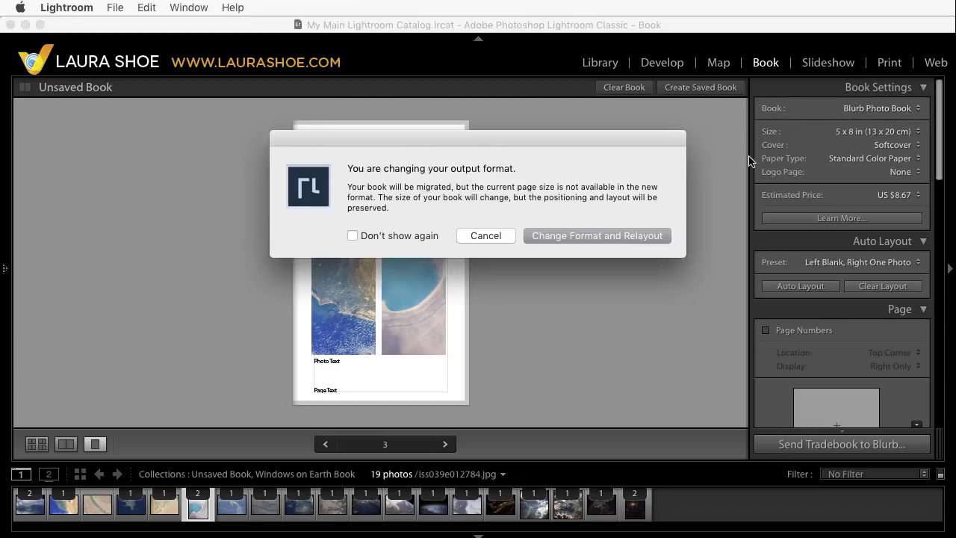
left_click(643, 236)
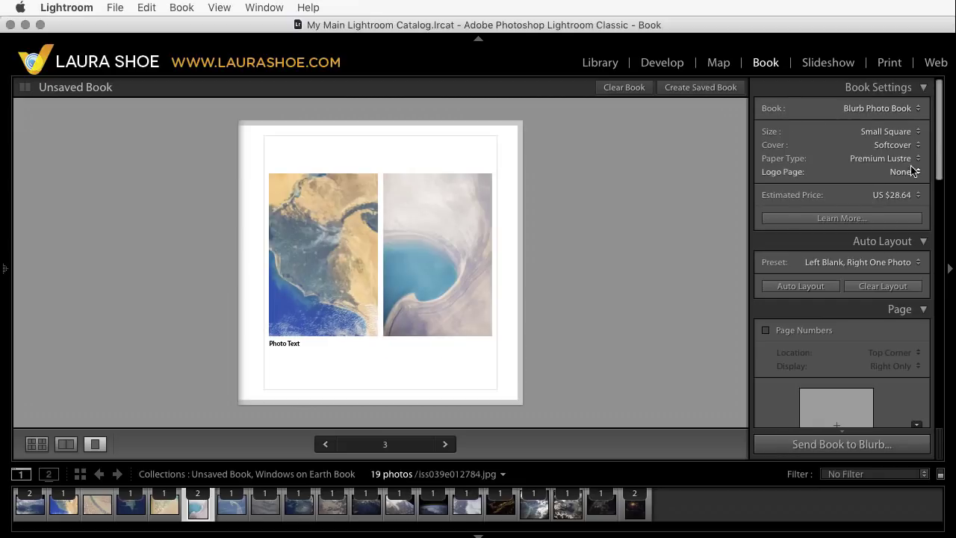
Step: Set the paper type to Standard Layflat, accepting the Hardcover Image Wrap cover change
left_click(916, 160)
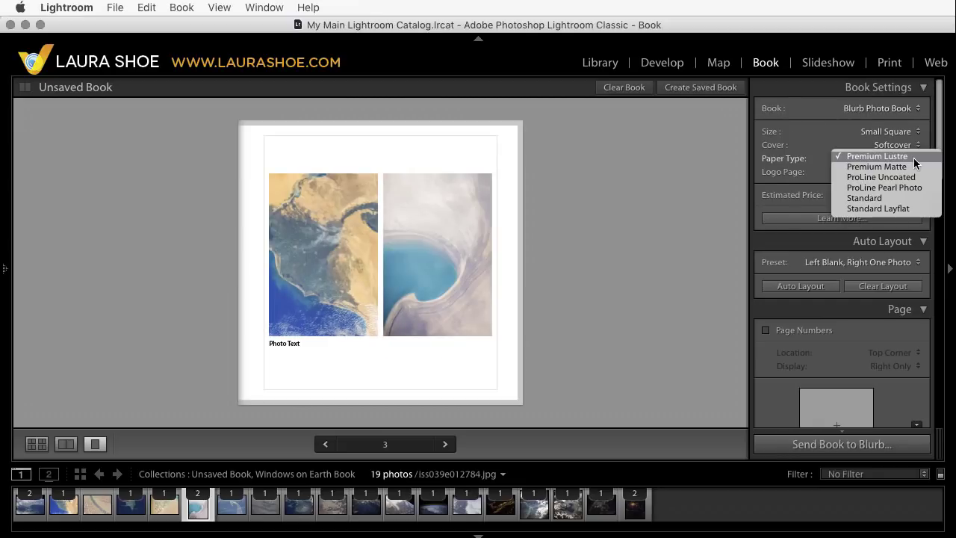
left_click(913, 210)
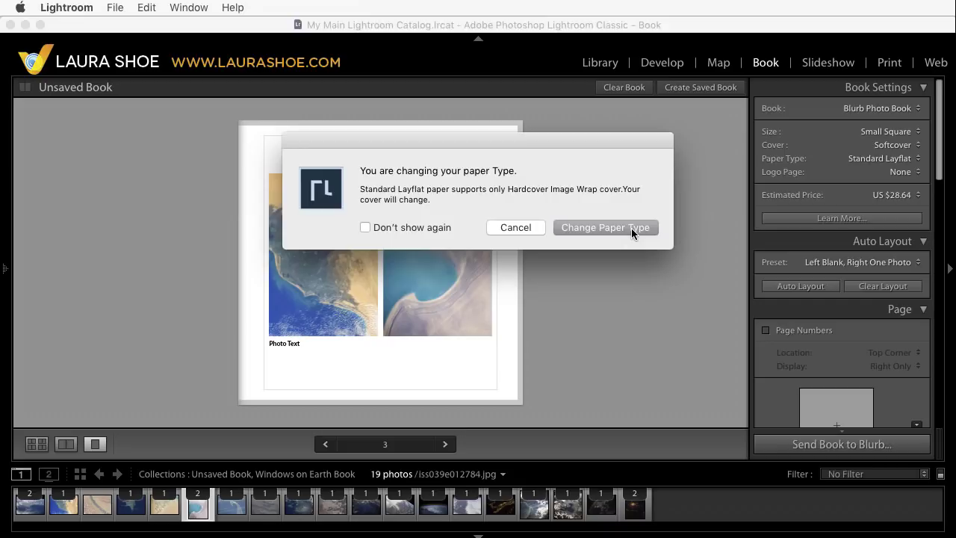
left_click(631, 228)
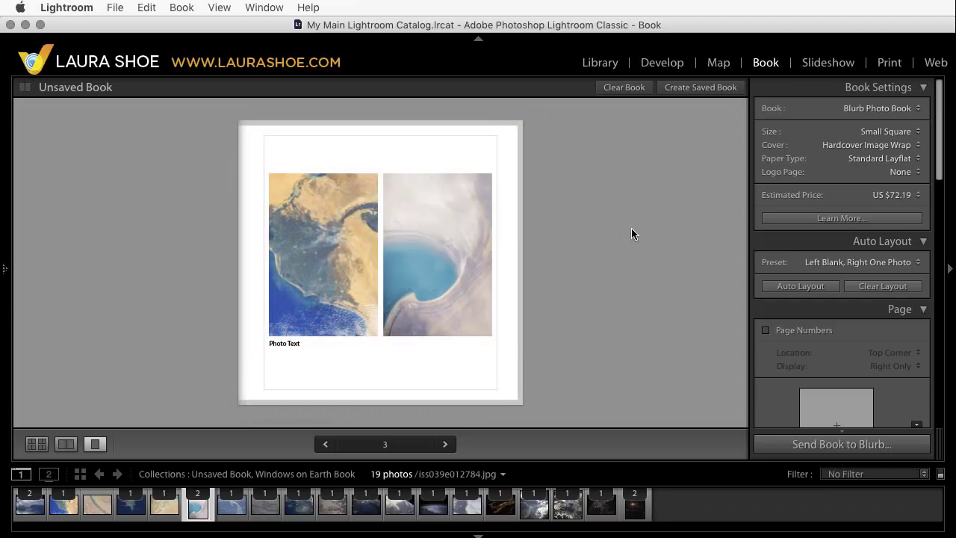
Step: Show the book in Multi-Page View as a grid of spreads
left_click(36, 444)
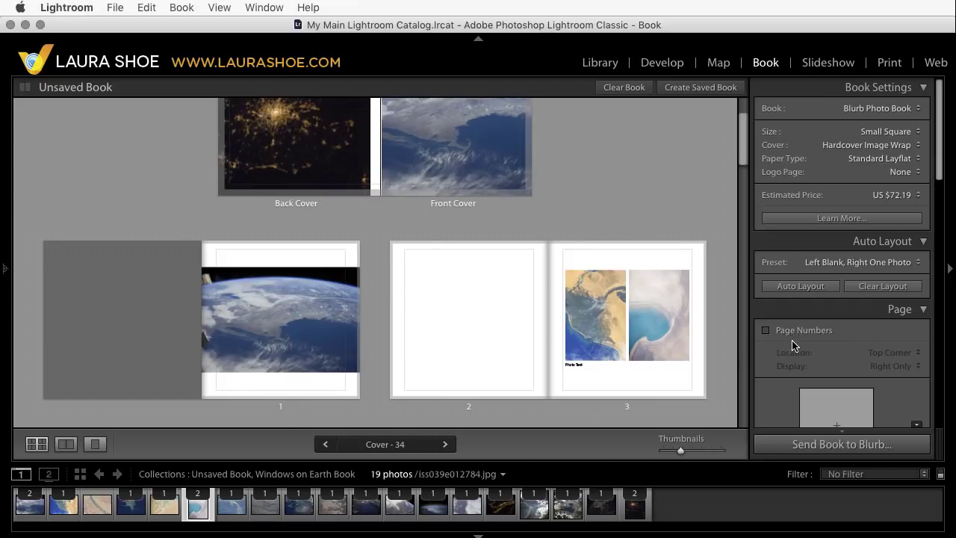
scroll(721, 327, "down", 3)
scroll(721, 326, "down", 1)
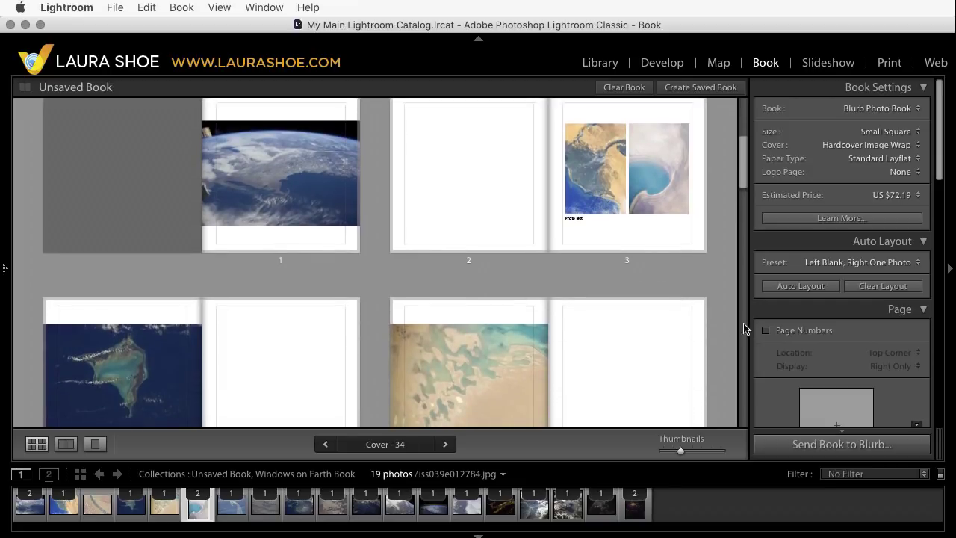
Step: Turn on page numbers in the Bottom Corner, displayed on Left and Right pages
left_click(768, 331)
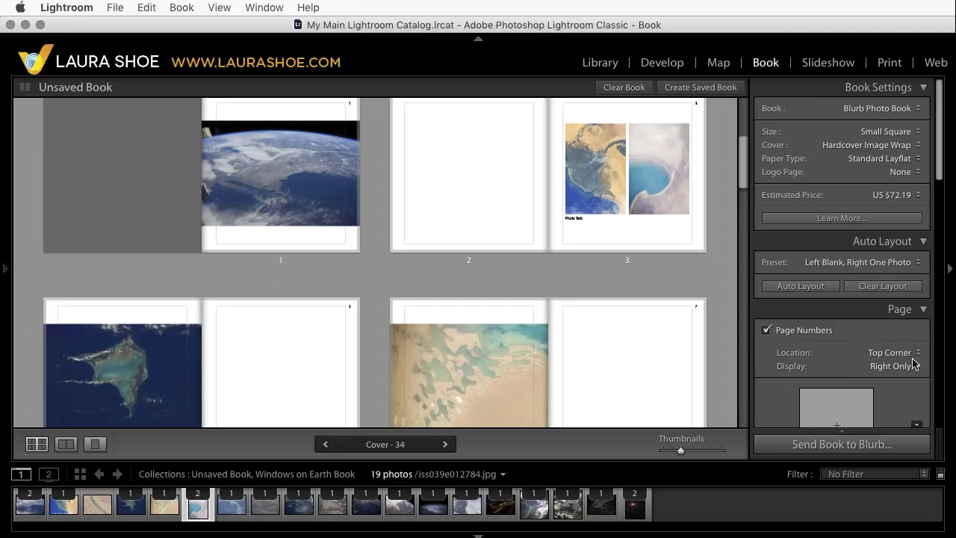
left_click(901, 358)
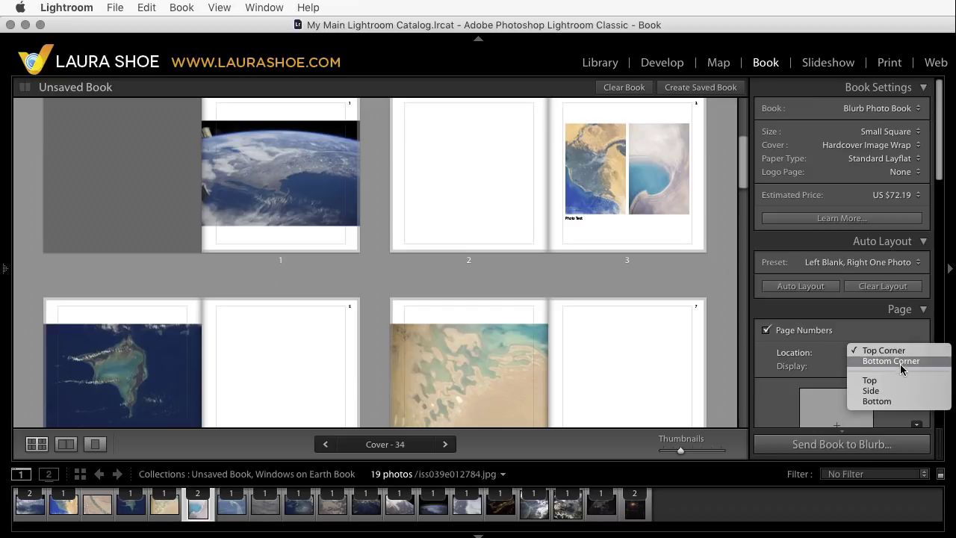
left_click(903, 361)
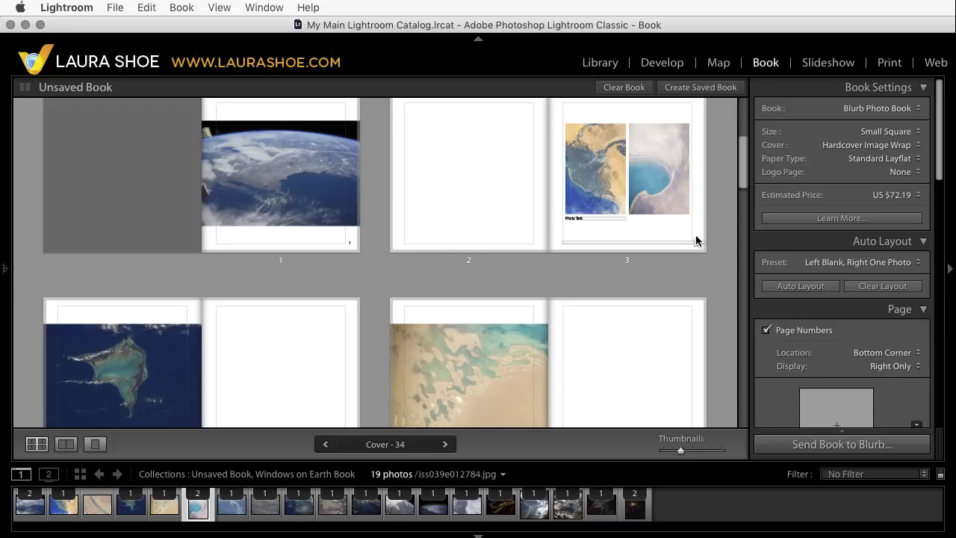
left_click(893, 365)
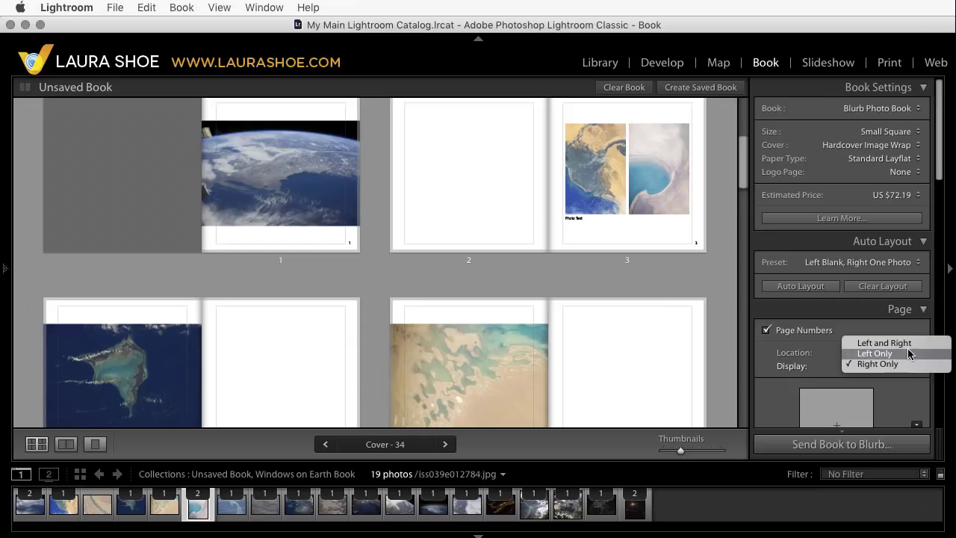
left_click(911, 343)
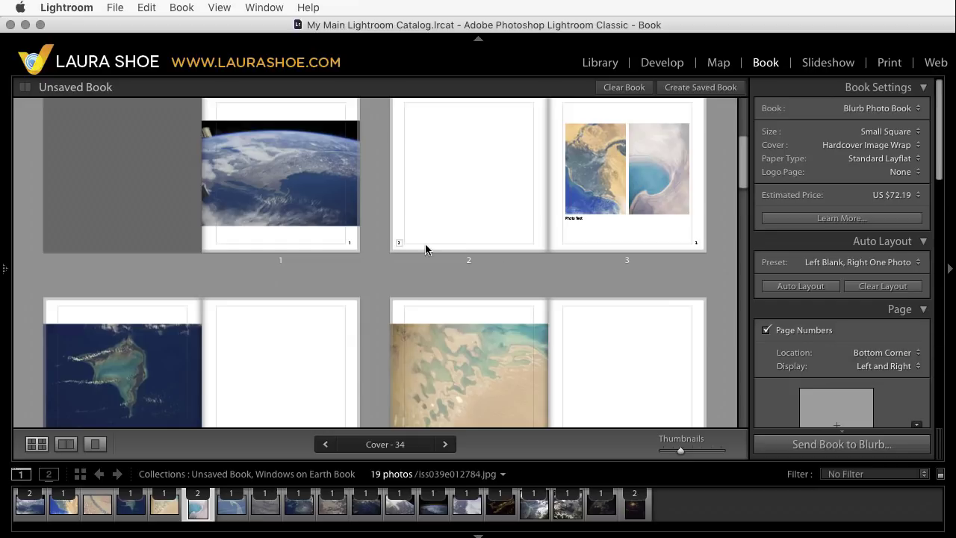